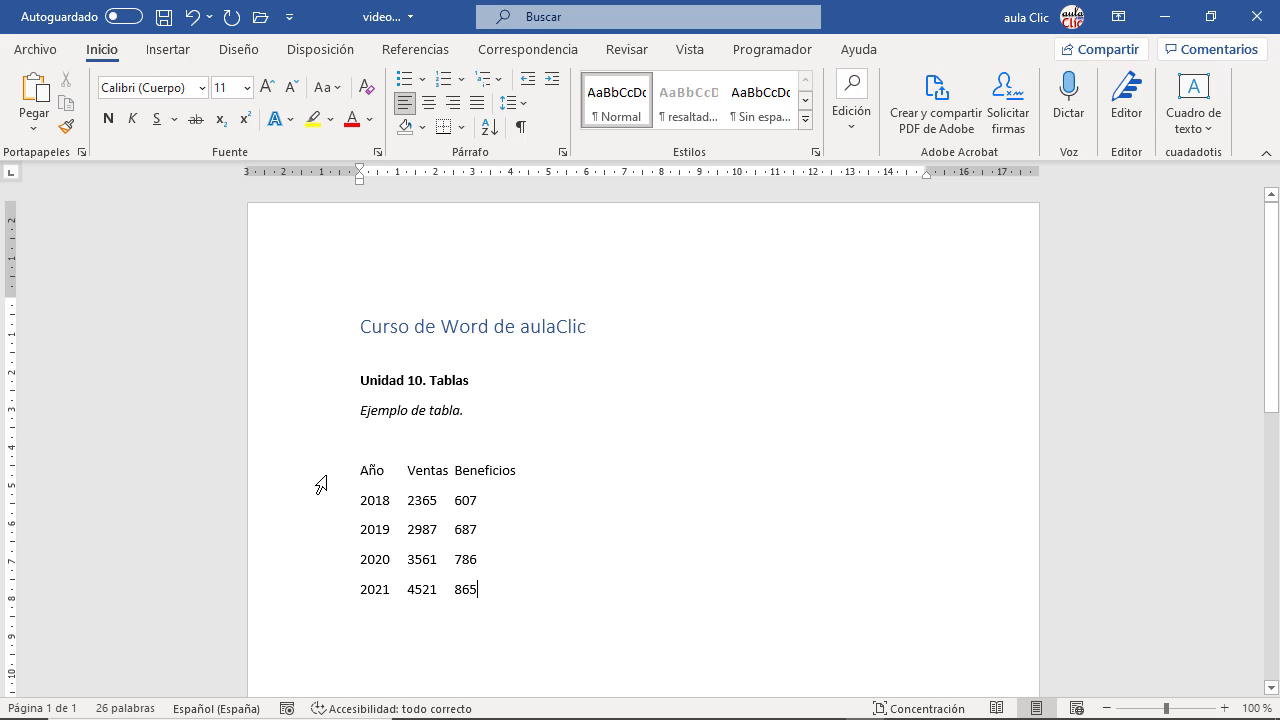
# Convert the five lines of Año, Ventas and Beneficios data into a three-column table, splitting at tabs with automatic column width
pyautogui.moveTo(325, 475); pyautogui.dragTo(311, 590)
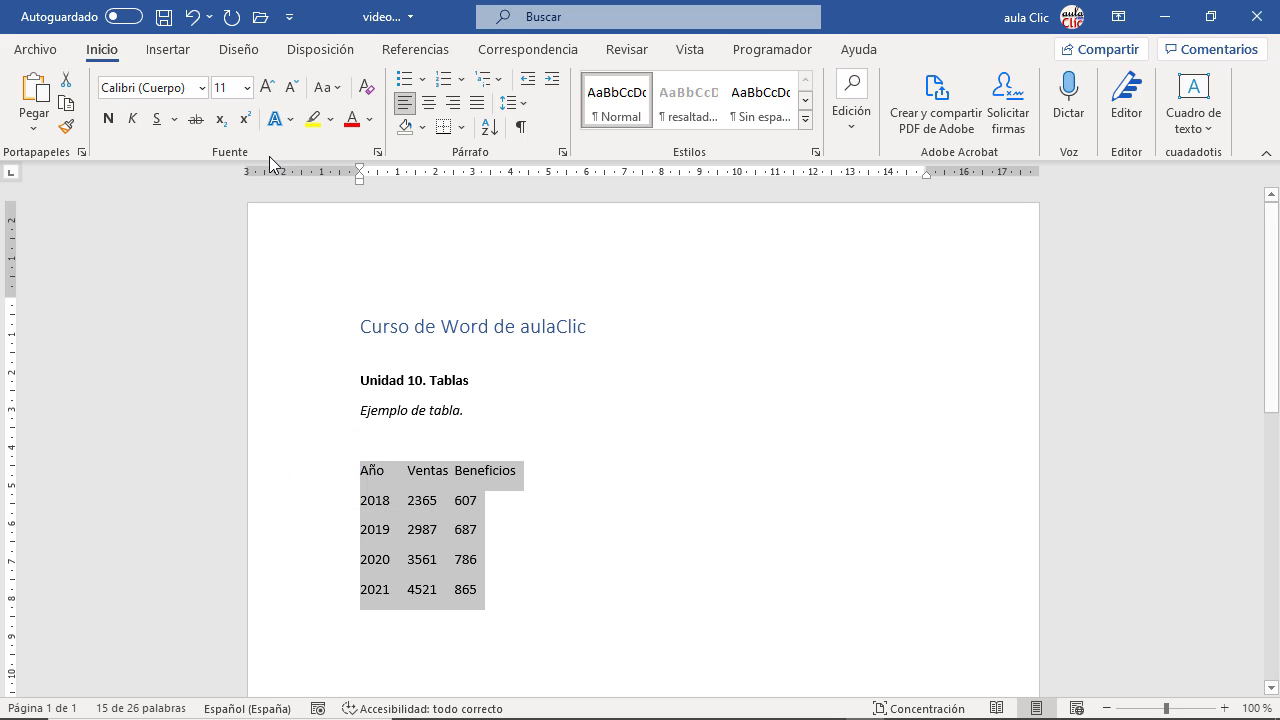
pyautogui.click(167, 50)
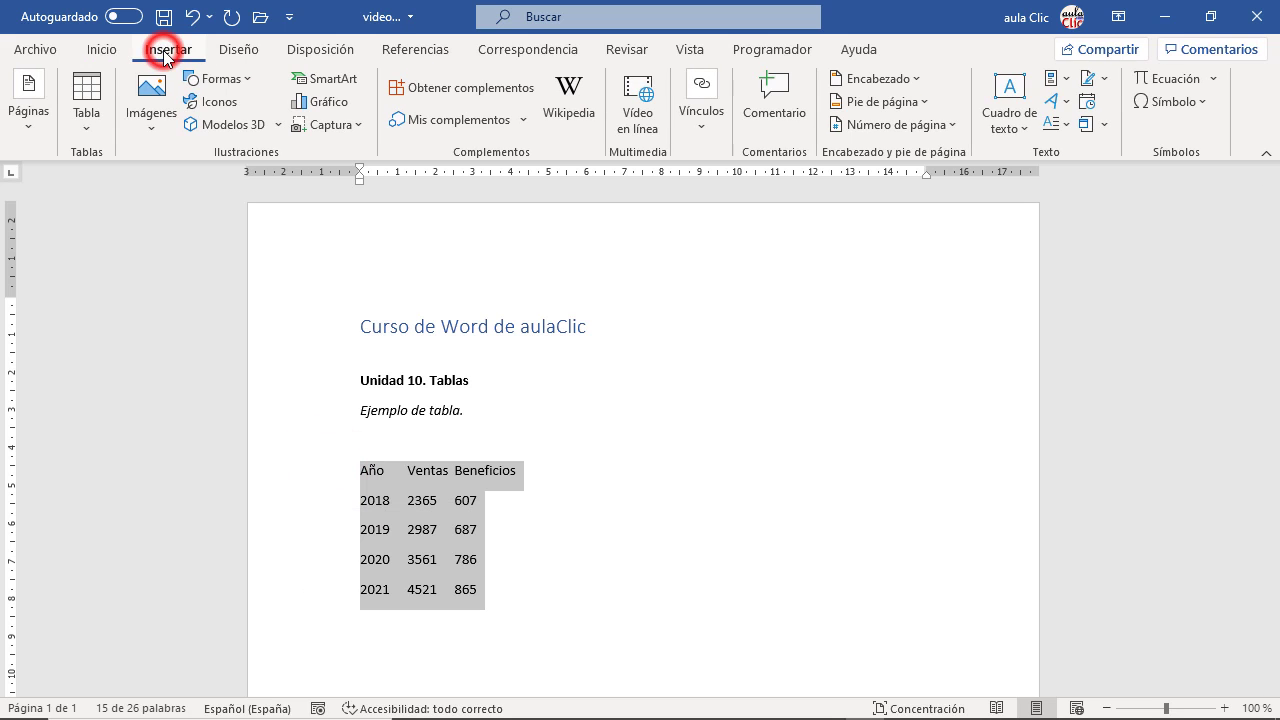
pyautogui.click(89, 125)
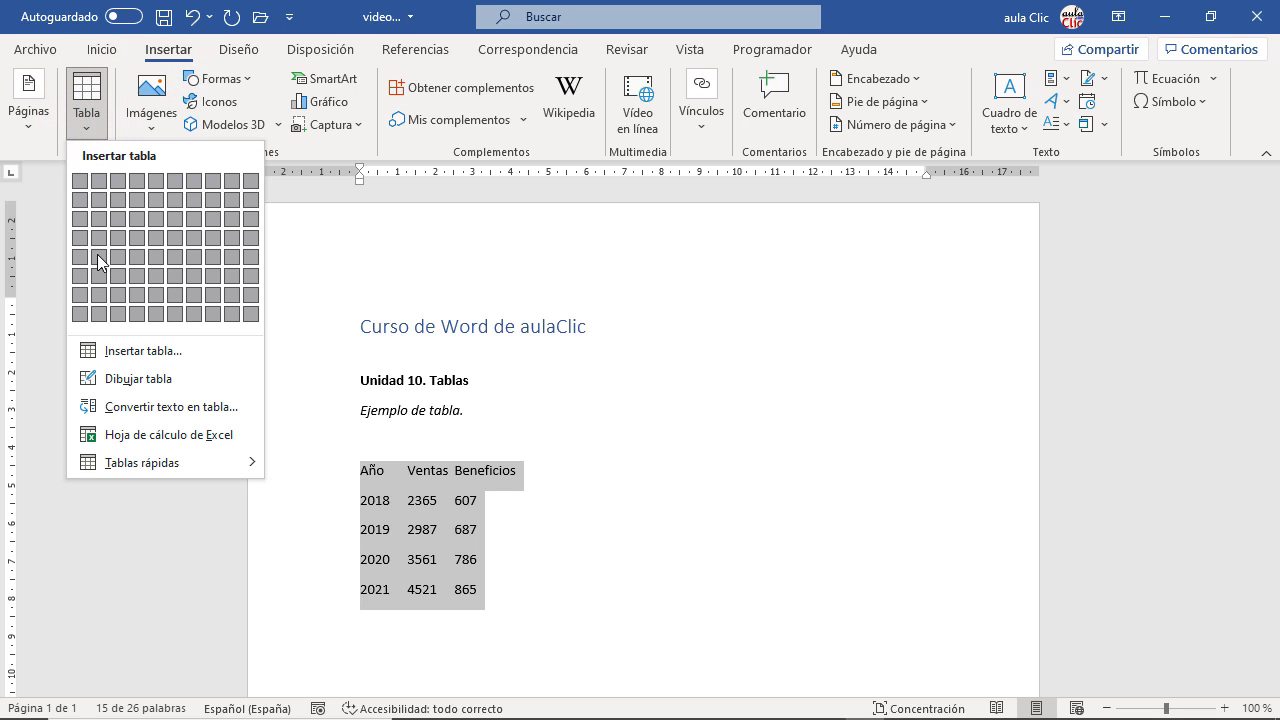
pyautogui.click(150, 405)
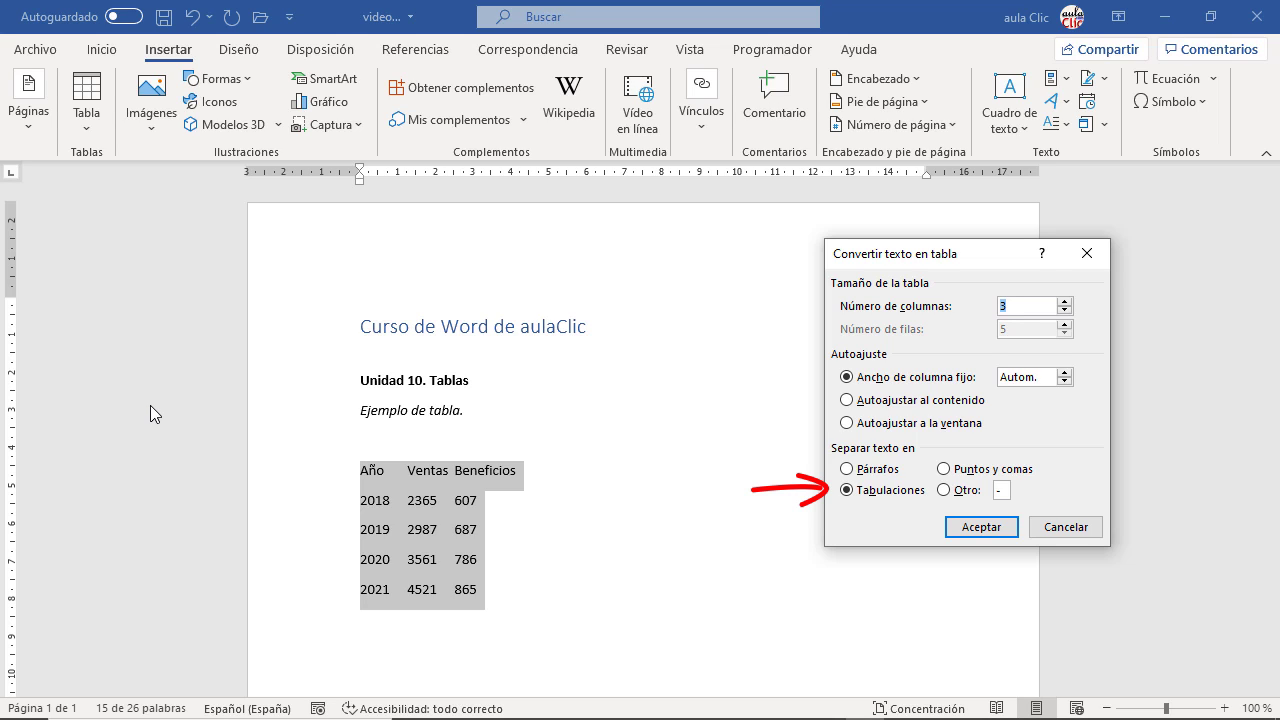
pyautogui.click(979, 527)
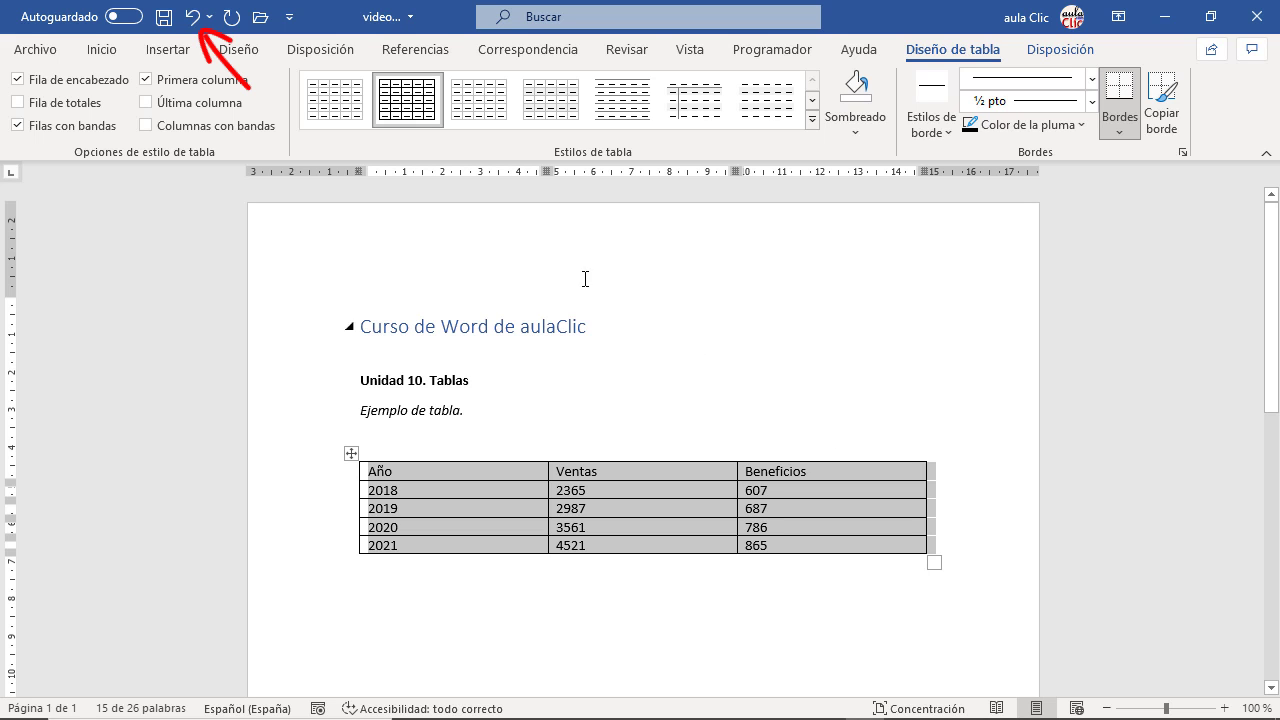
# Undo the table conversion, and briefly show the formatting marks to check the separators in the text
pyautogui.click(193, 17)
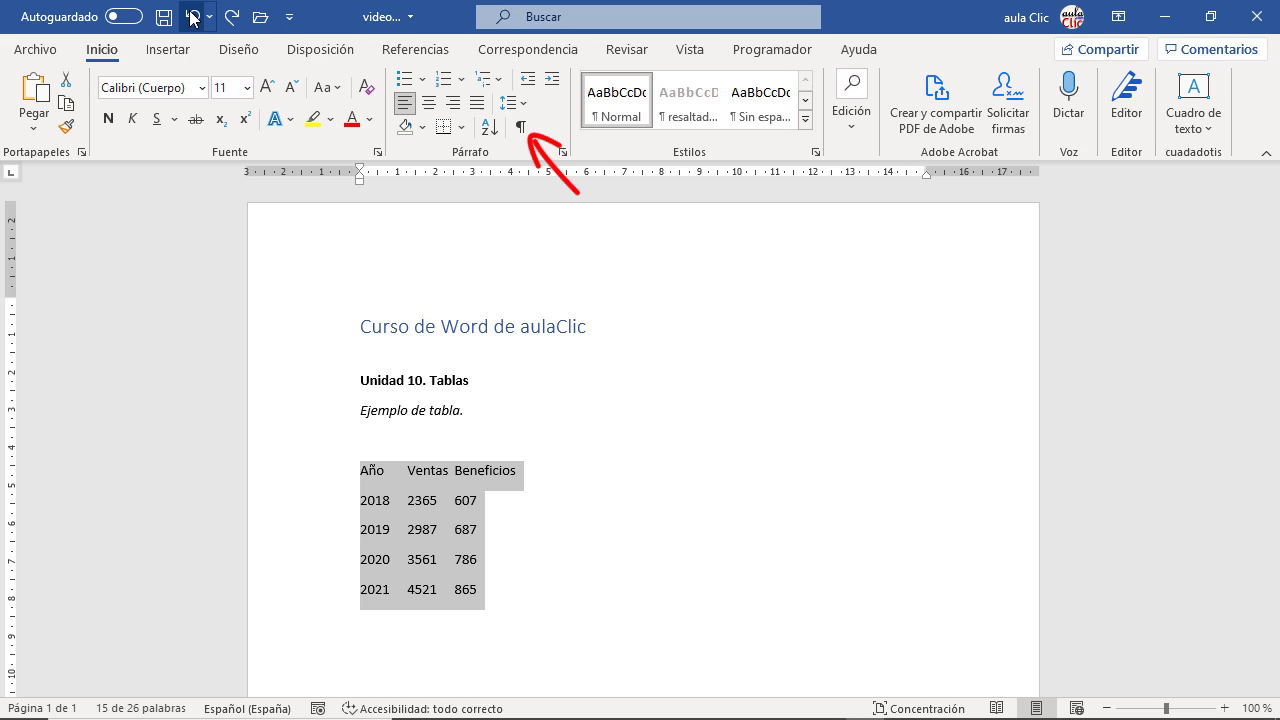
pyautogui.click(526, 130)
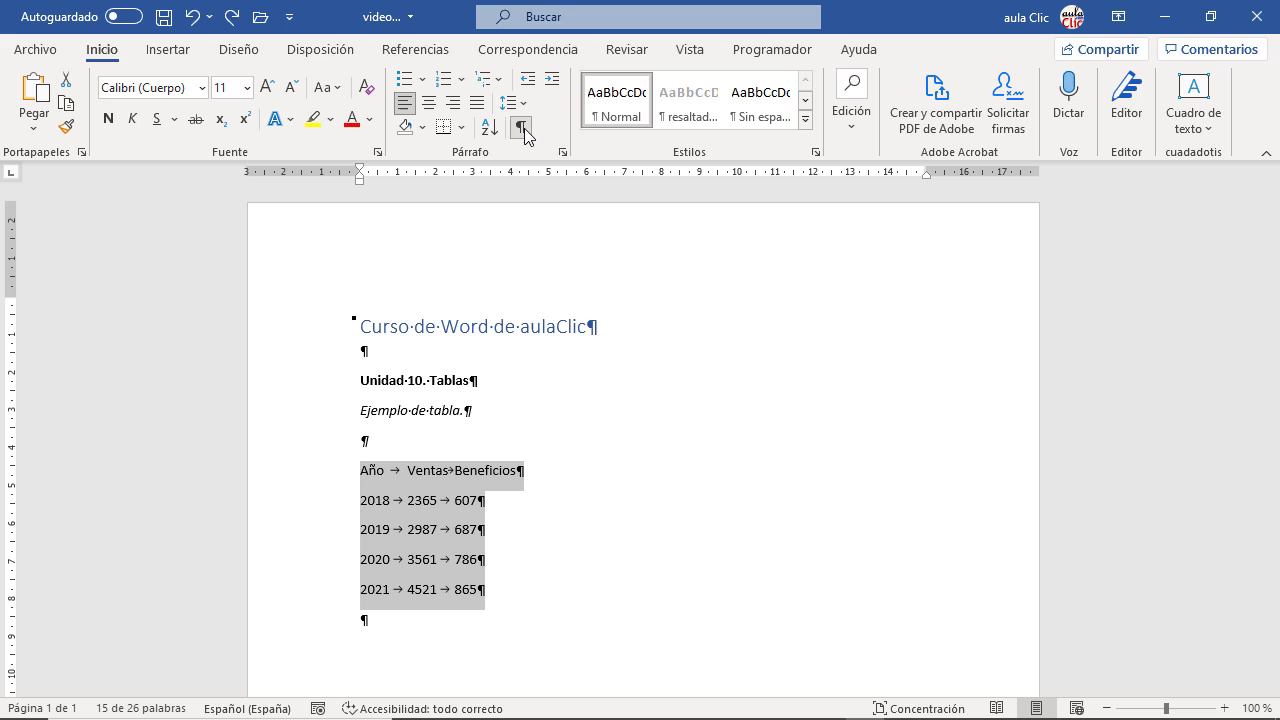
pyautogui.click(521, 127)
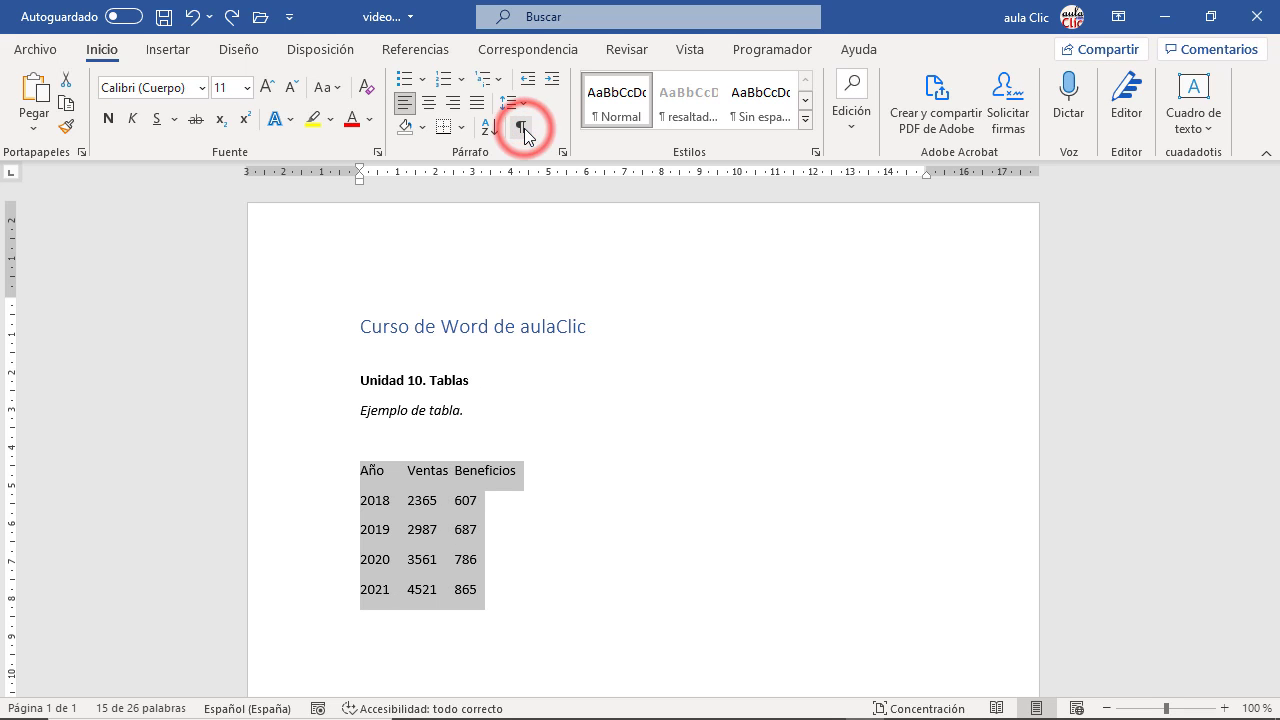
# Try converting the selected text into a tab-separated table with a fixed column width of 3, and undo it
pyautogui.click(170, 50)
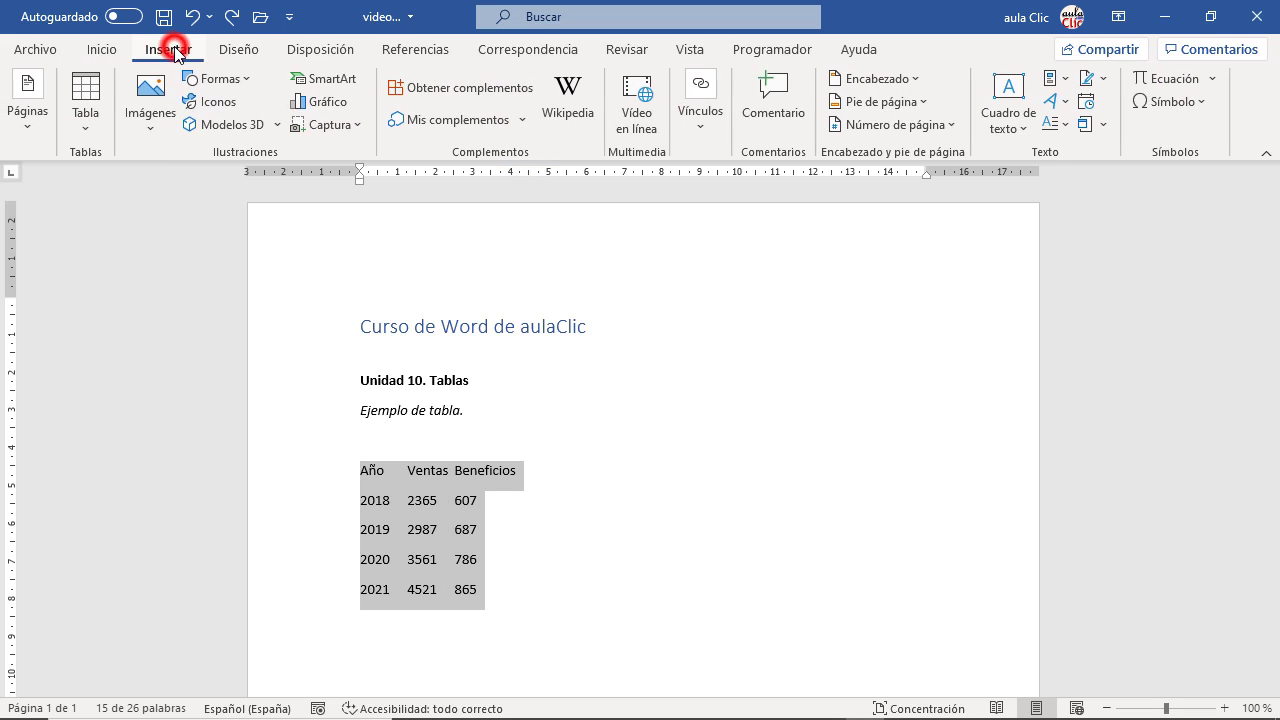
pyautogui.click(87, 128)
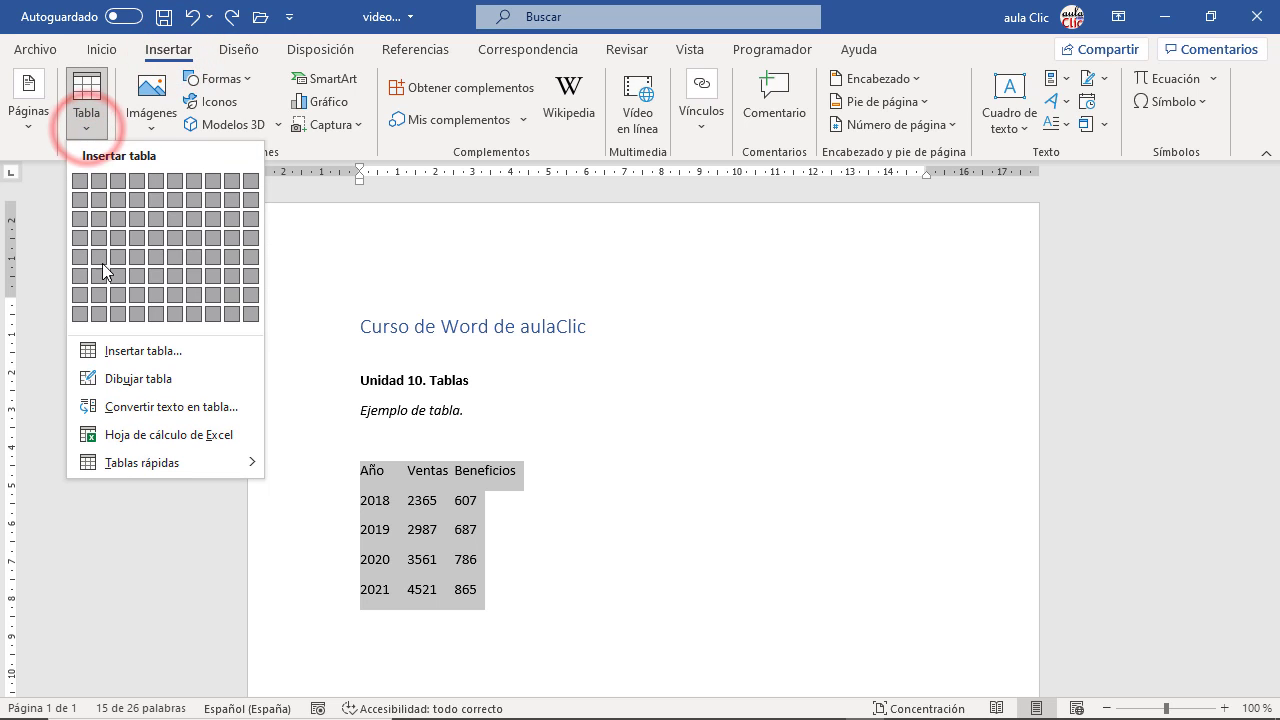
pyautogui.click(145, 406)
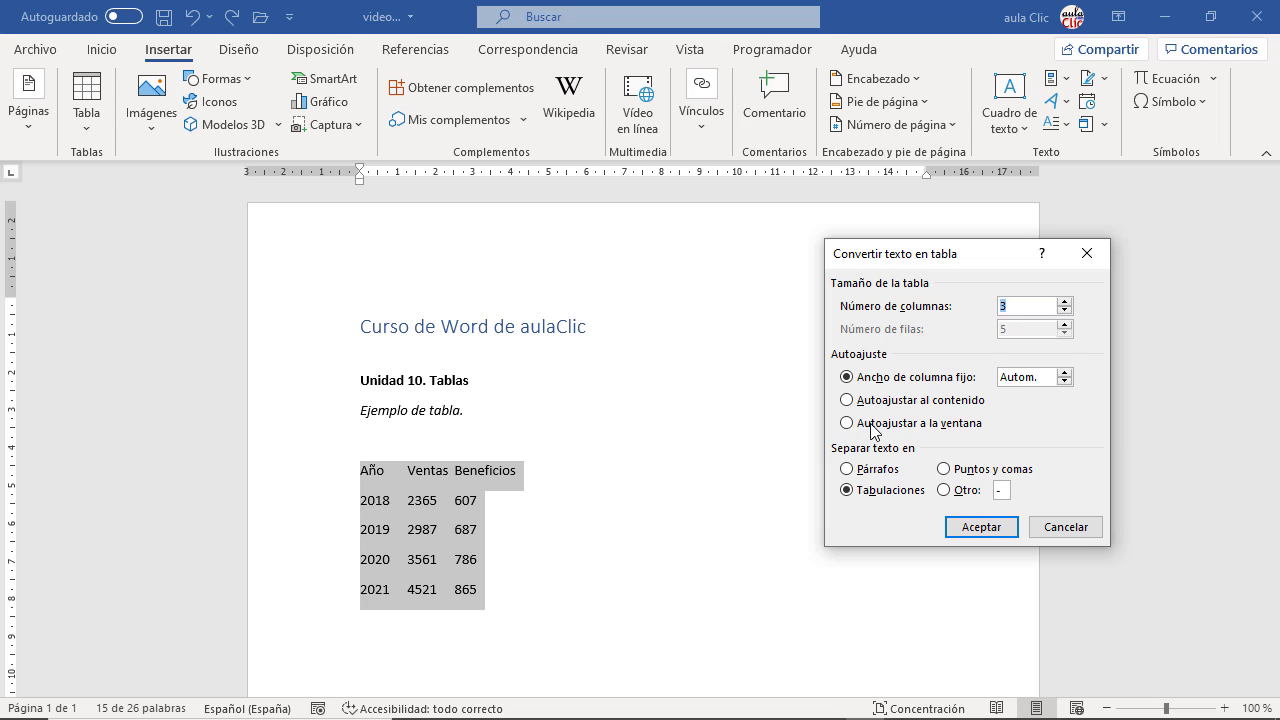
pyautogui.moveTo(1046, 380); pyautogui.dragTo(986, 380)
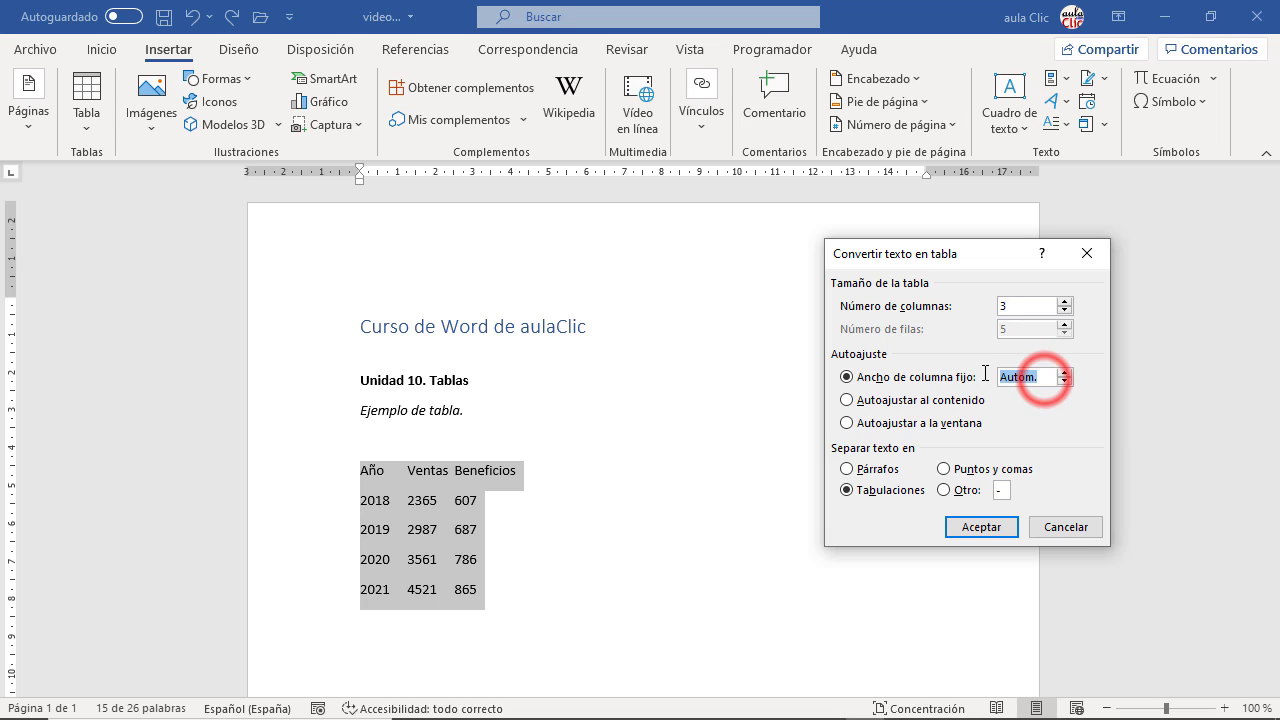
pyautogui.write('3')
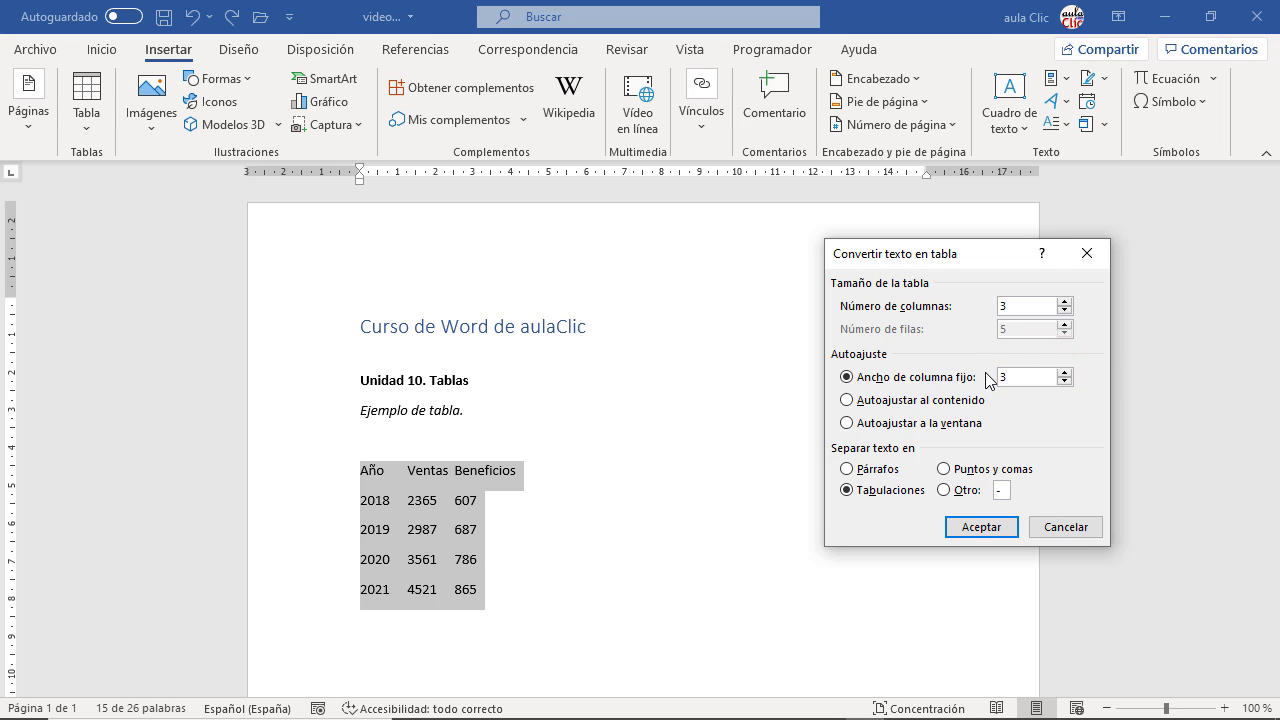
pyautogui.click(968, 528)
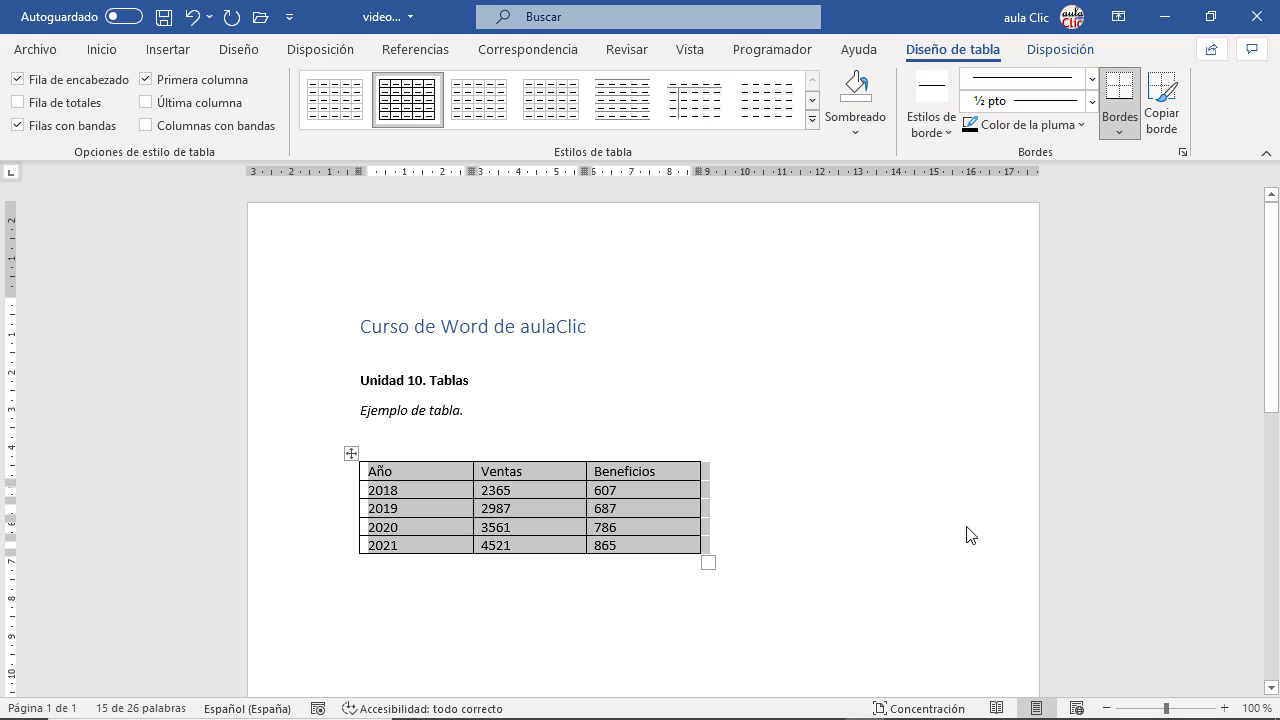
pyautogui.click(190, 17)
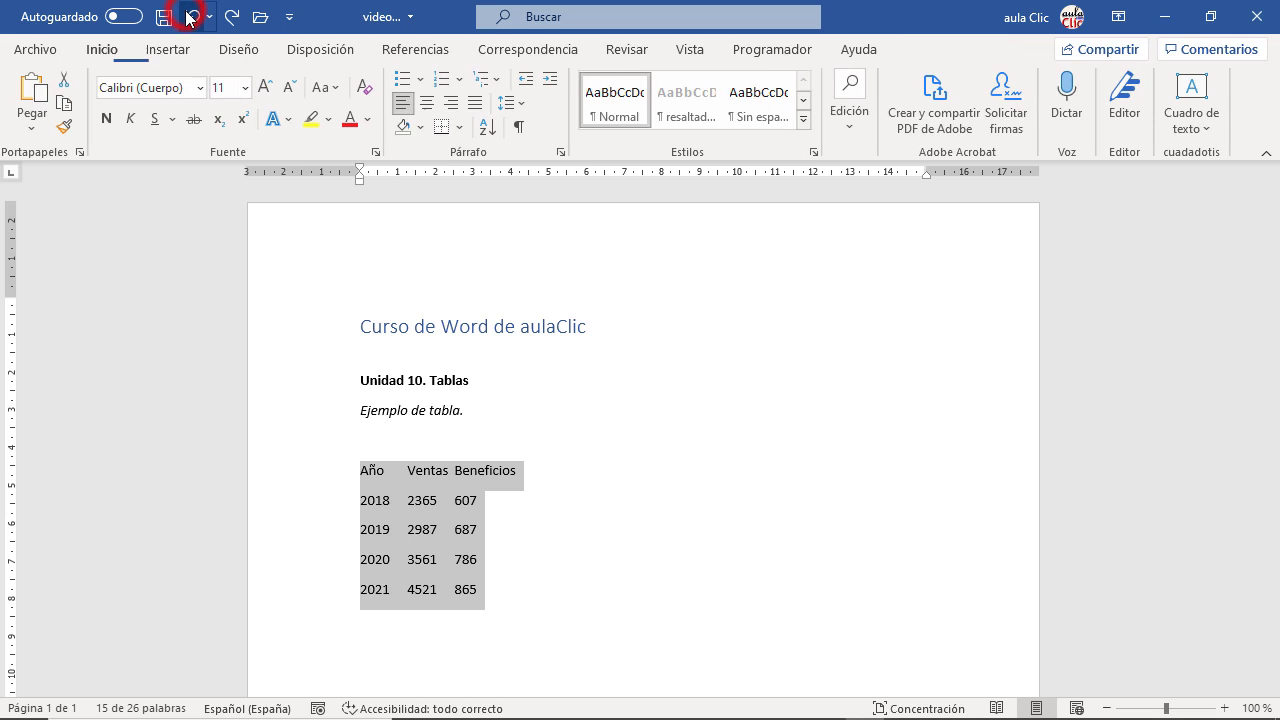
# Convert the selected text into a three-column table separated at tabs, with the columns autofitted to their contents
pyautogui.click(152, 55)
pyautogui.click(86, 105)
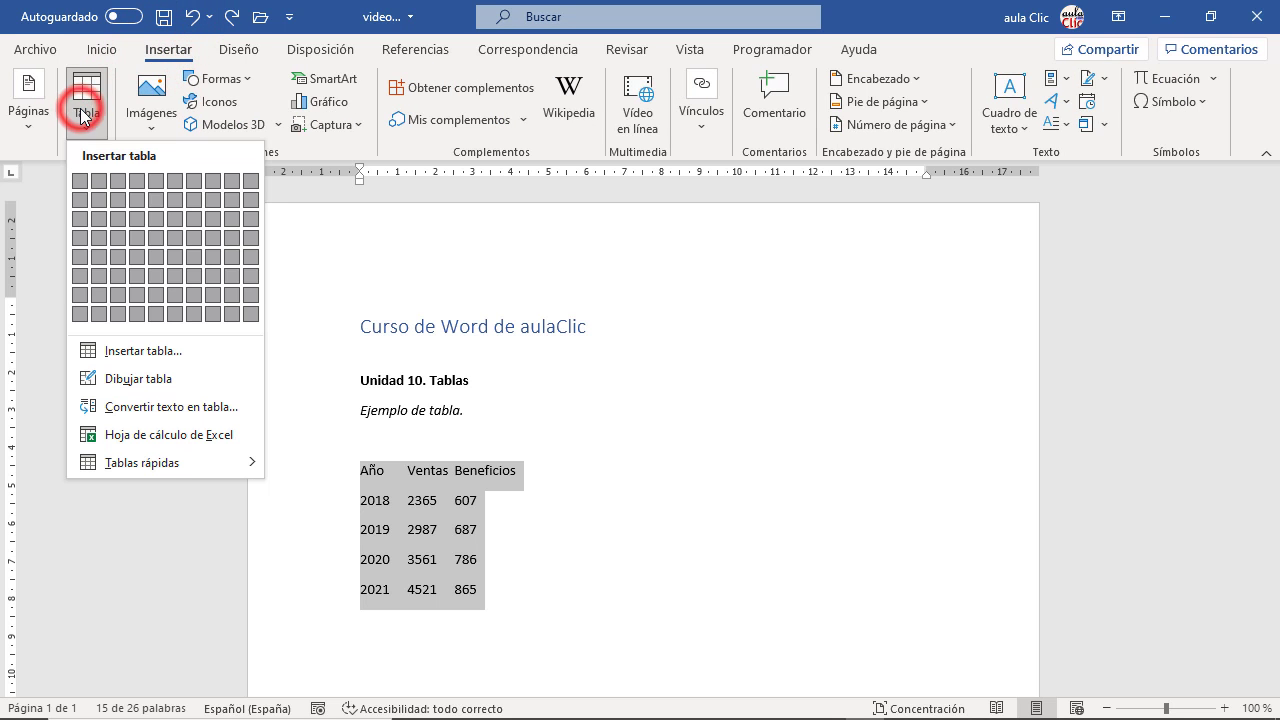
pyautogui.click(155, 406)
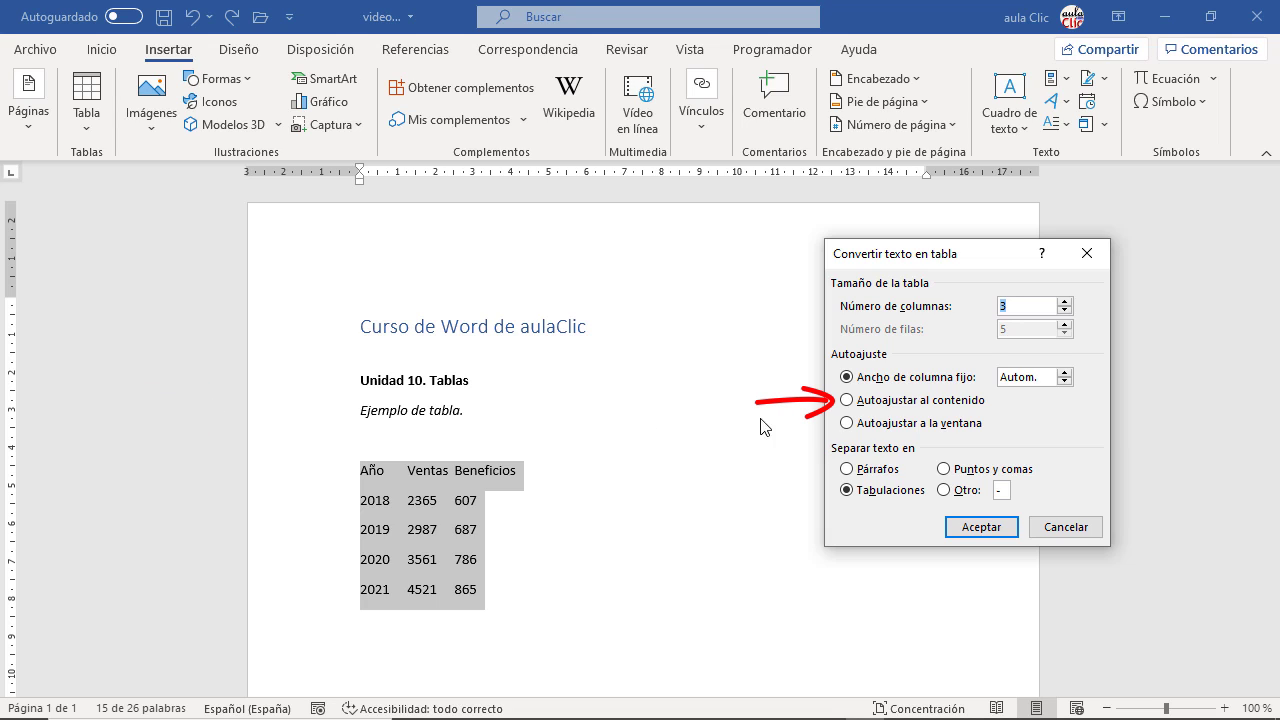
pyautogui.click(847, 401)
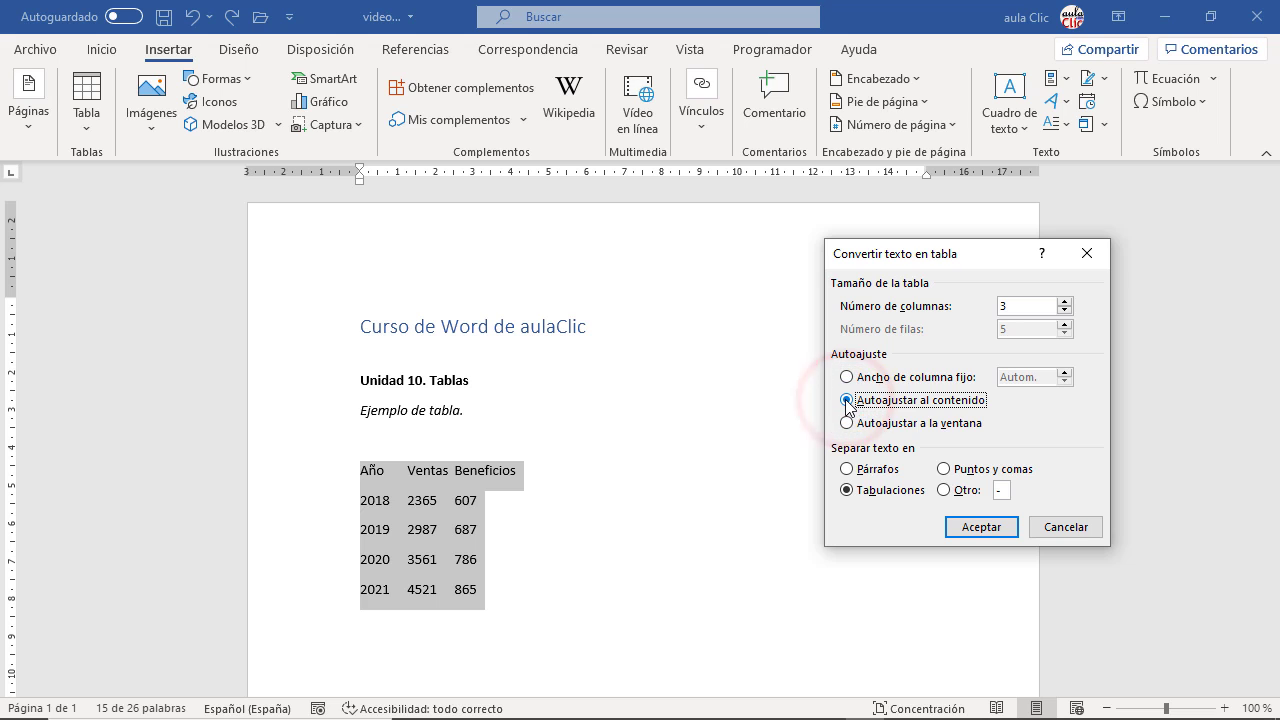
pyautogui.click(980, 525)
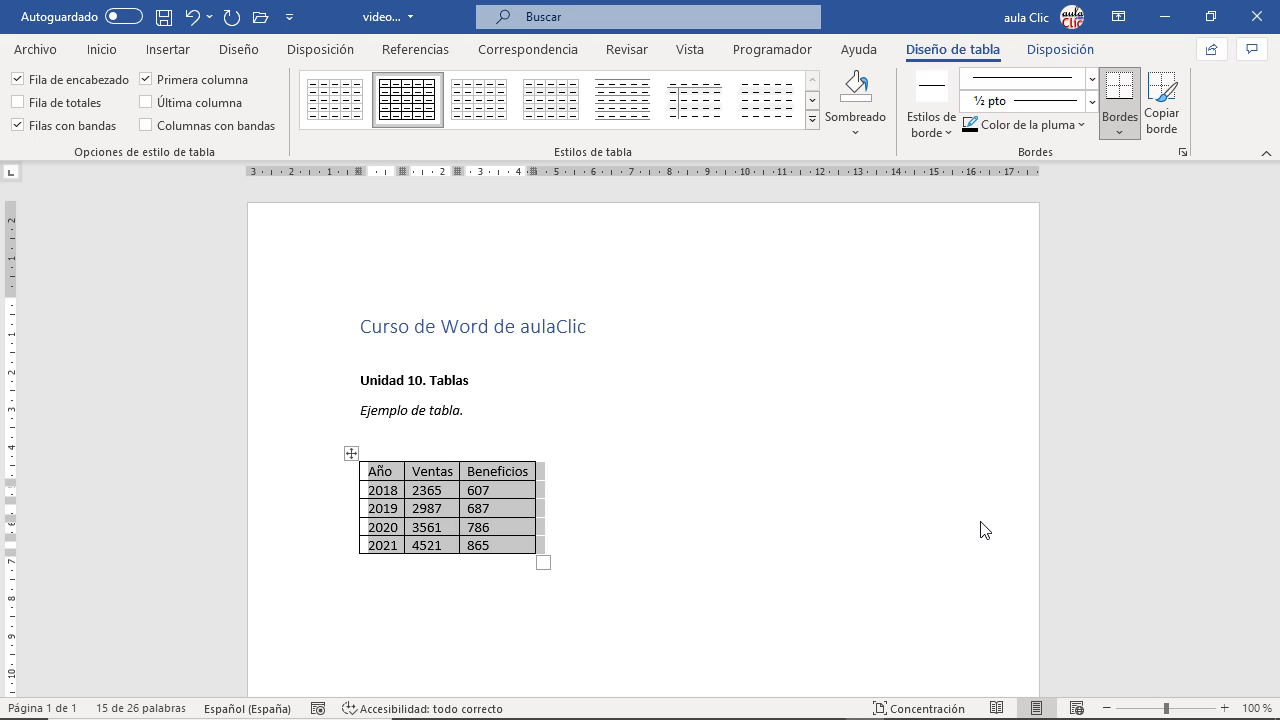
# Review the table's autofit options and set the width of all its columns to 3 cm
pyautogui.click(1064, 48)
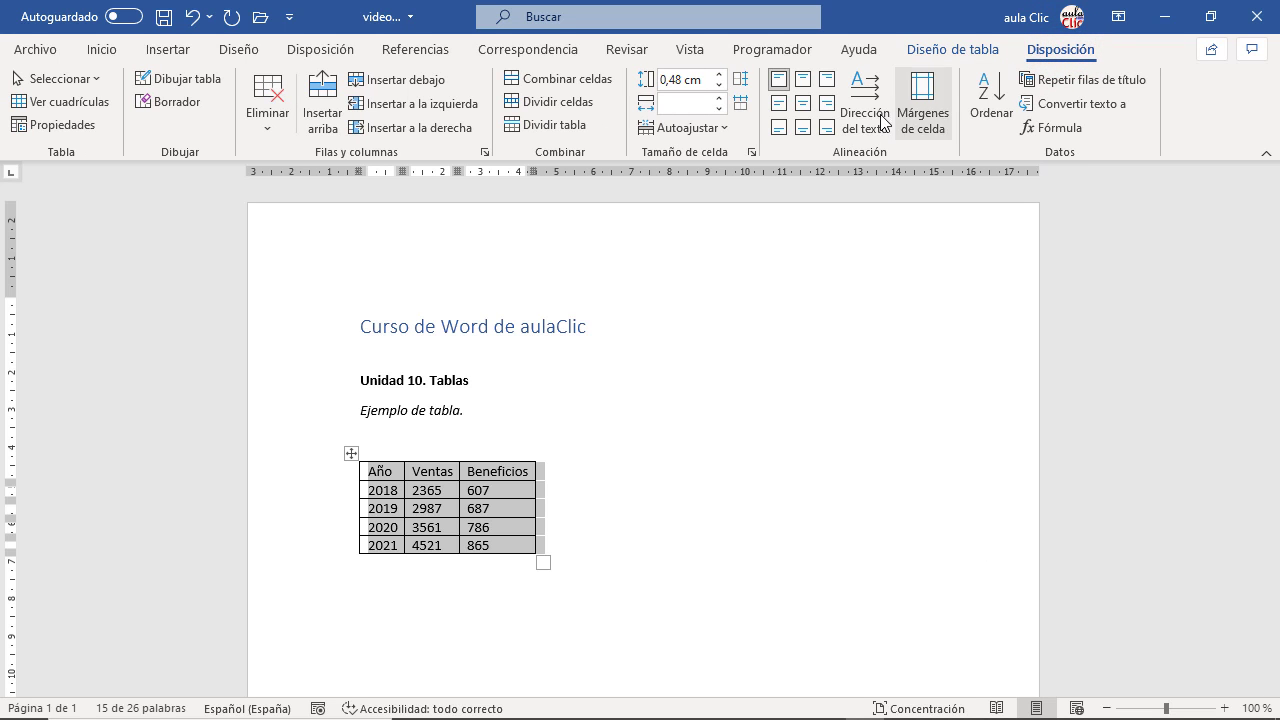
pyautogui.click(721, 129)
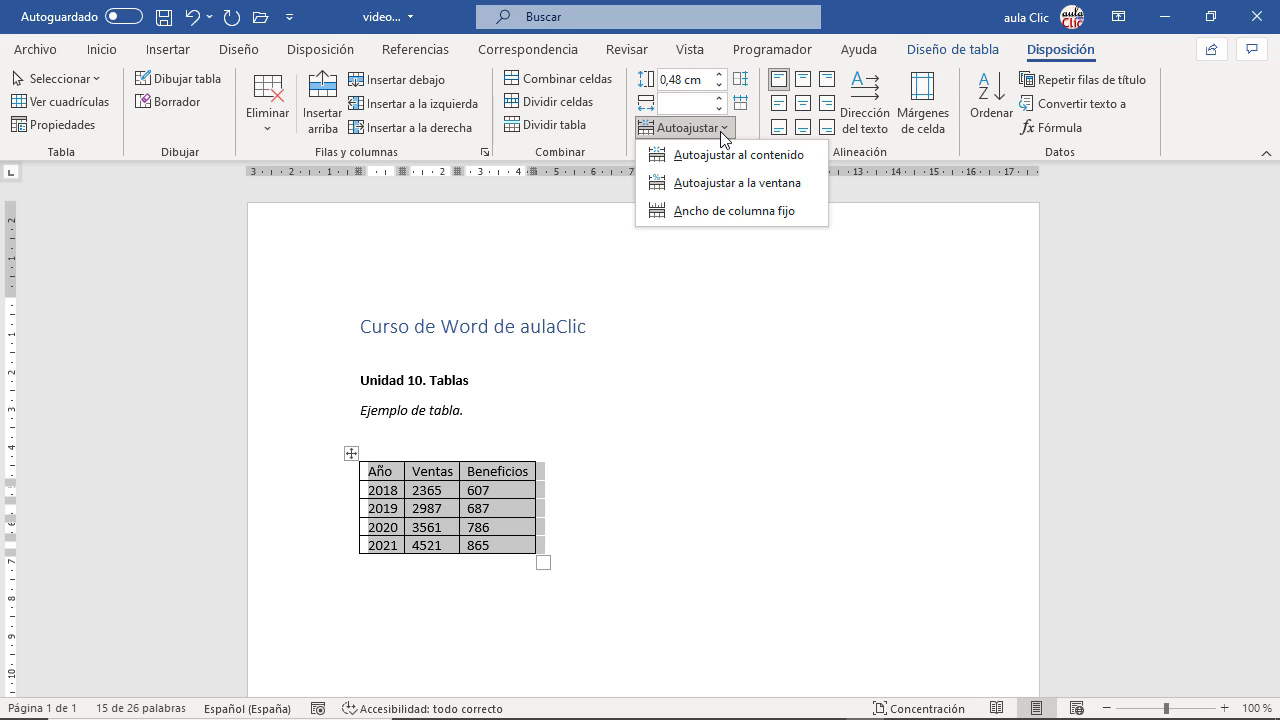
pyautogui.click(726, 130)
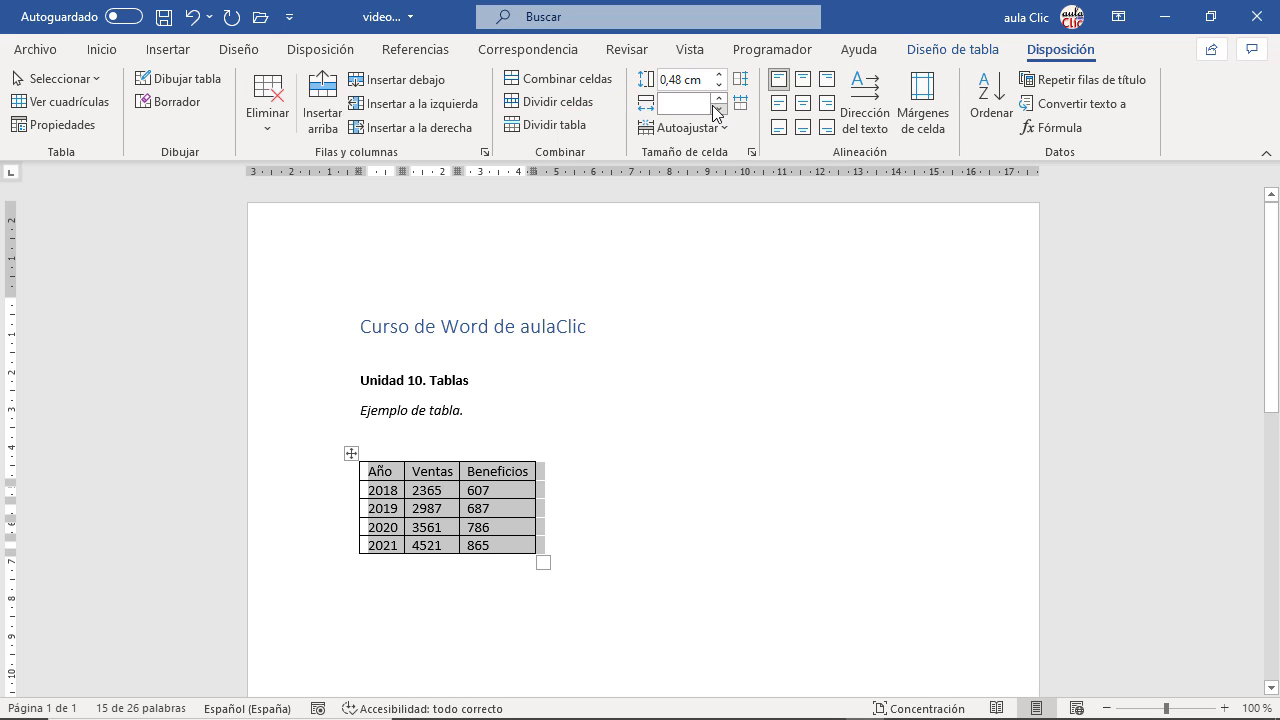
pyautogui.click(712, 108)
pyautogui.write('3')
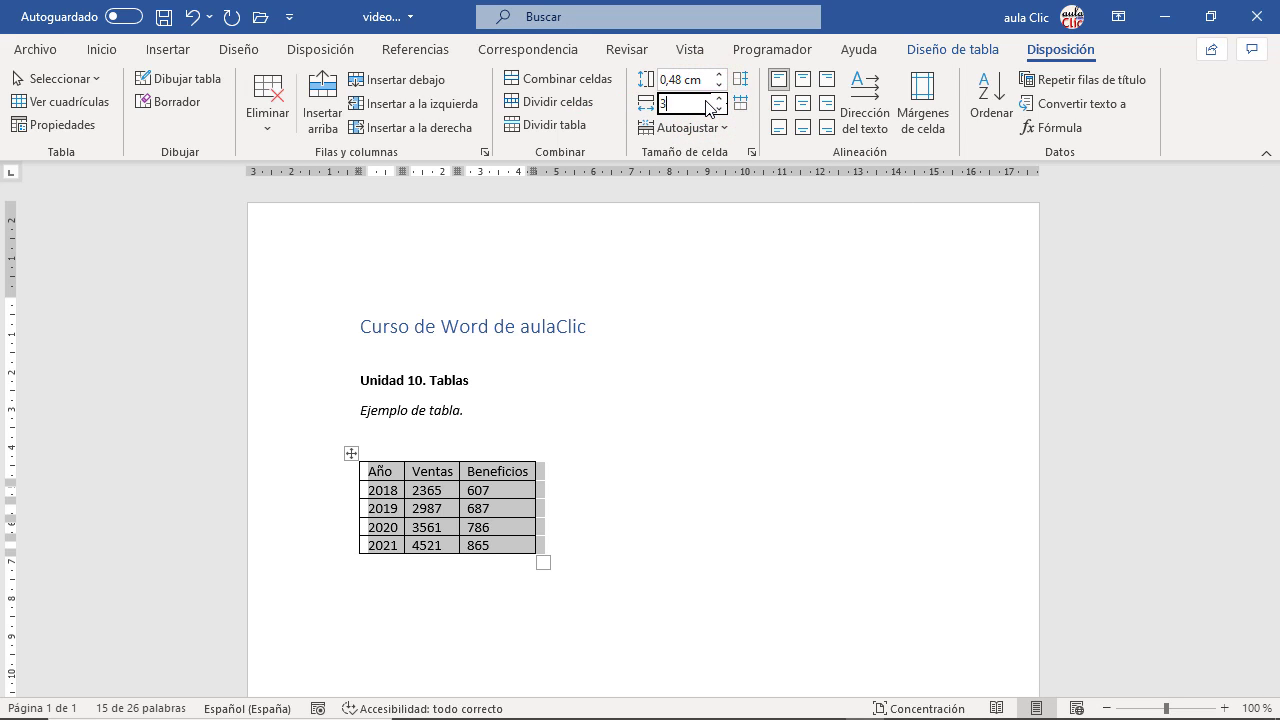
pyautogui.press('Return')
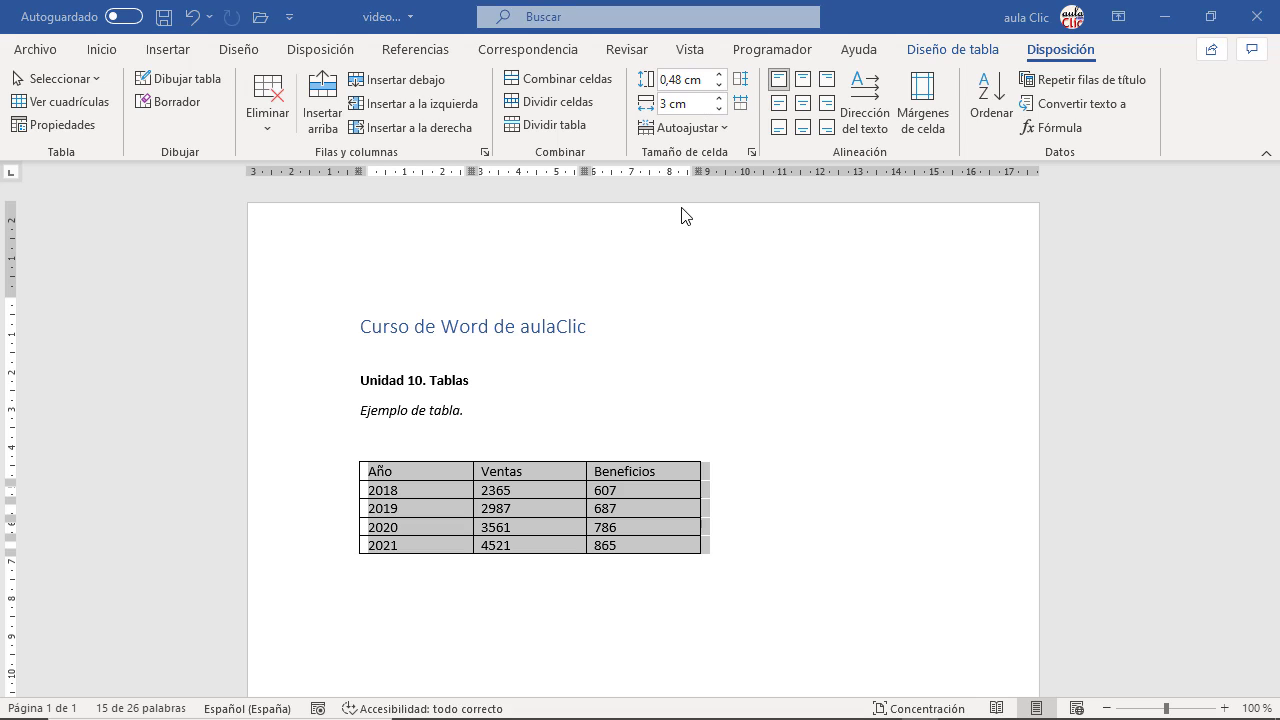
# Narrow the Ventas column to about 2.5 cm by its right border, and make the 2018 row about 0.4 cm taller
pyautogui.click(588, 471)
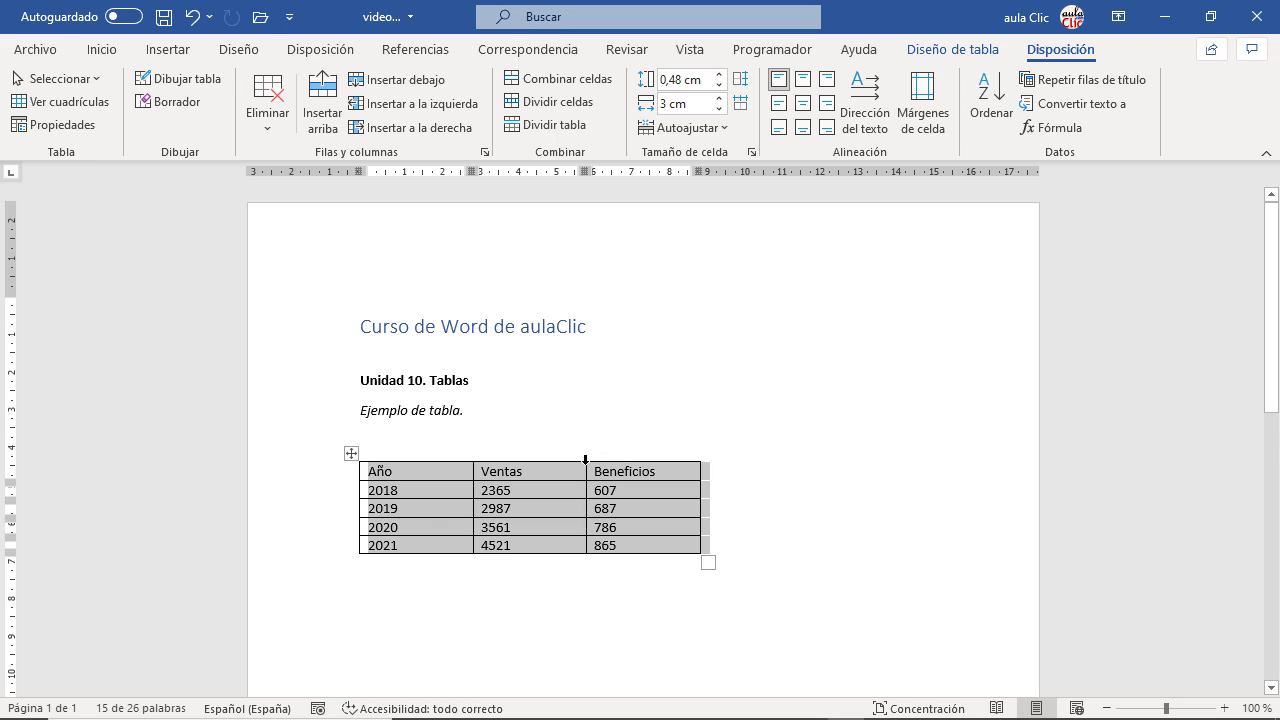
pyautogui.moveTo(587, 470)
pyautogui.mouseDown()
pyautogui.moveTo(633, 464)
pyautogui.moveTo(565, 468)
pyautogui.mouseUp()
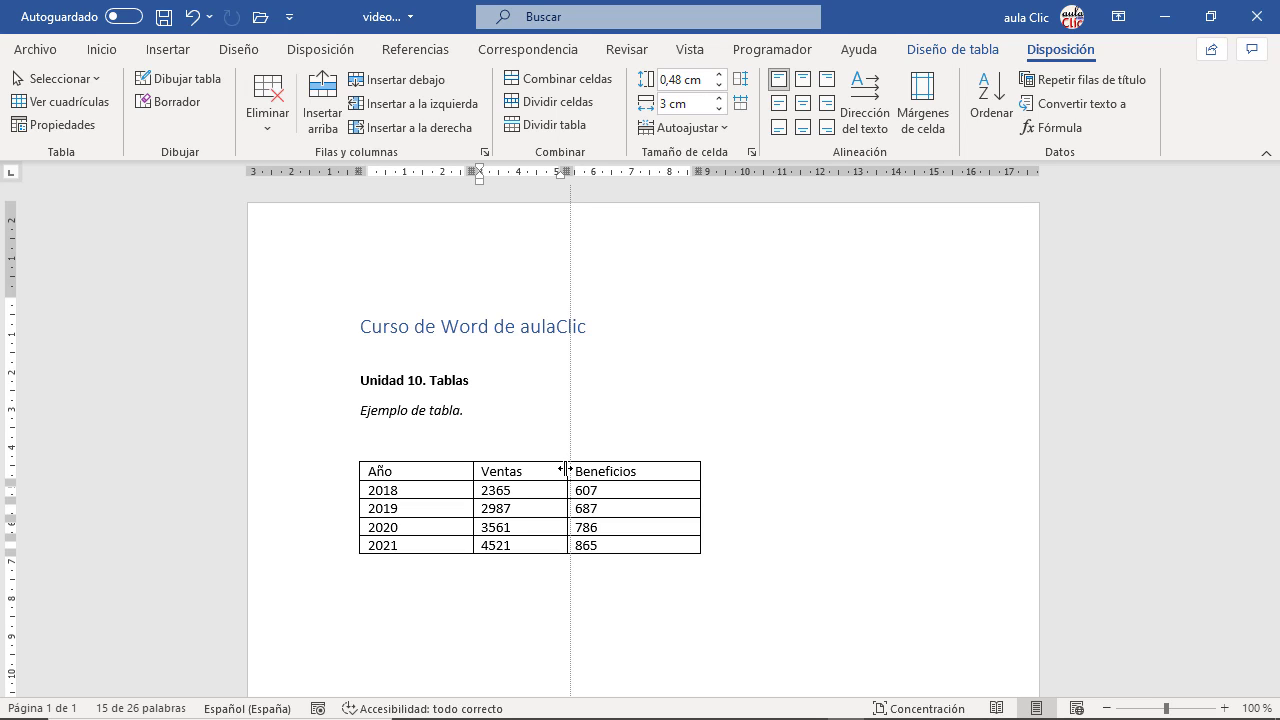
pyautogui.moveTo(565, 468); pyautogui.dragTo(565, 468)
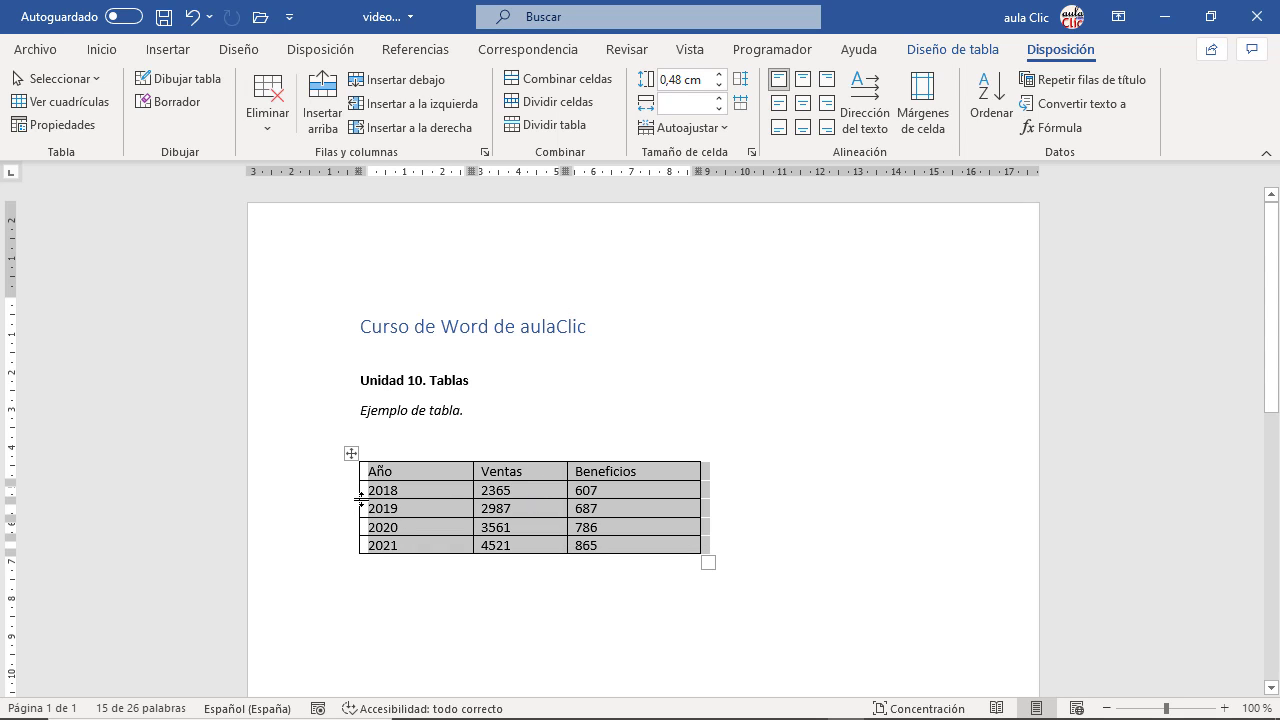
pyautogui.moveTo(361, 498); pyautogui.dragTo(361, 516)
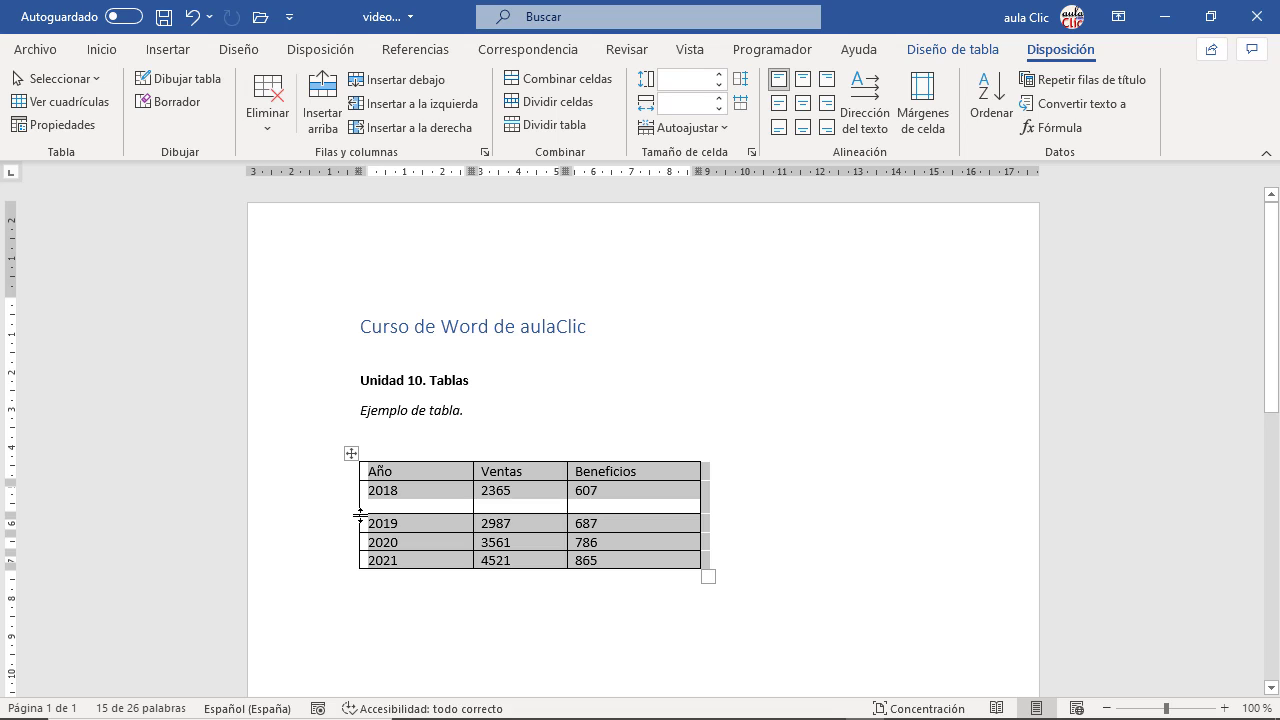
pyautogui.click(390, 638)
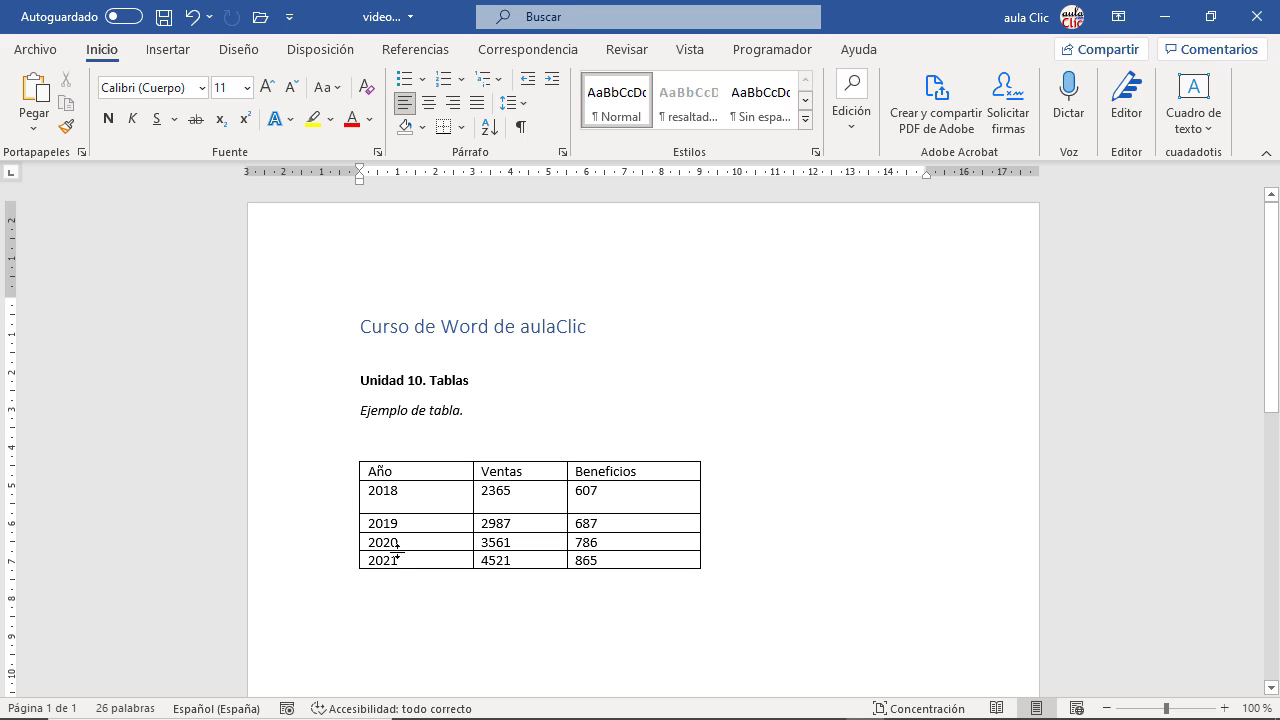
# Select the whole table and distribute its columns and rows evenly
pyautogui.click(350, 458)
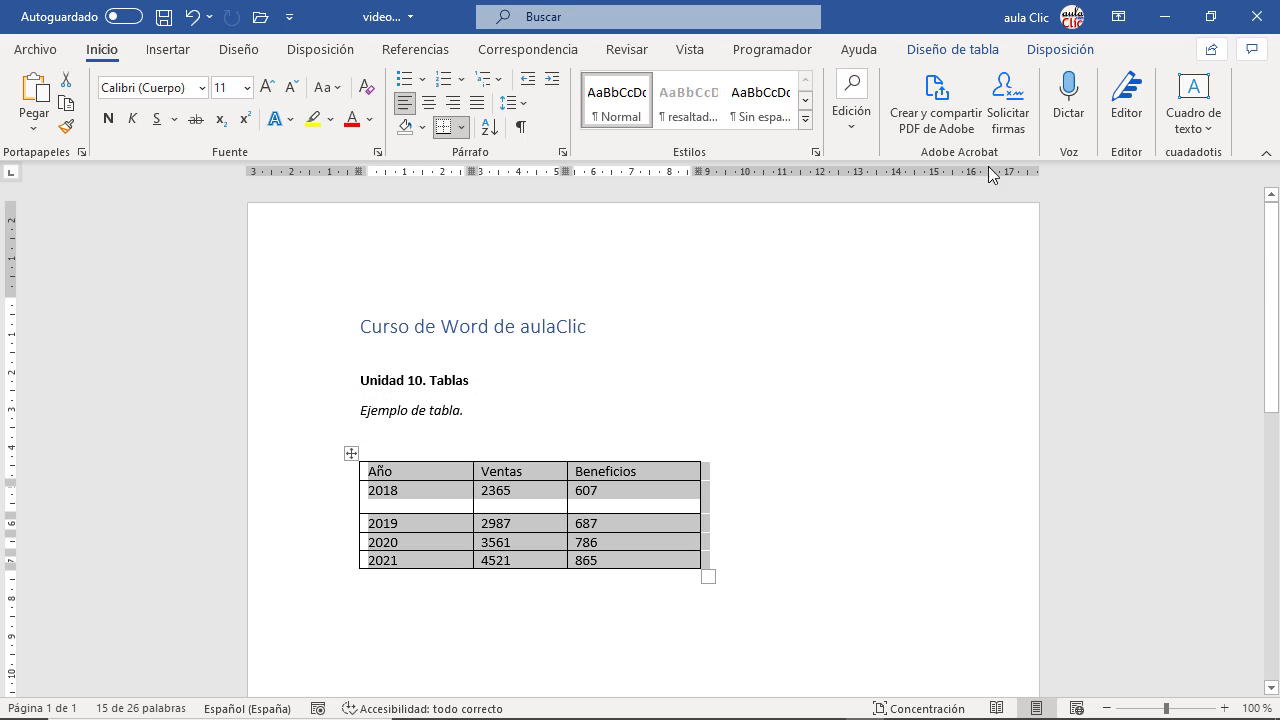
pyautogui.click(1059, 50)
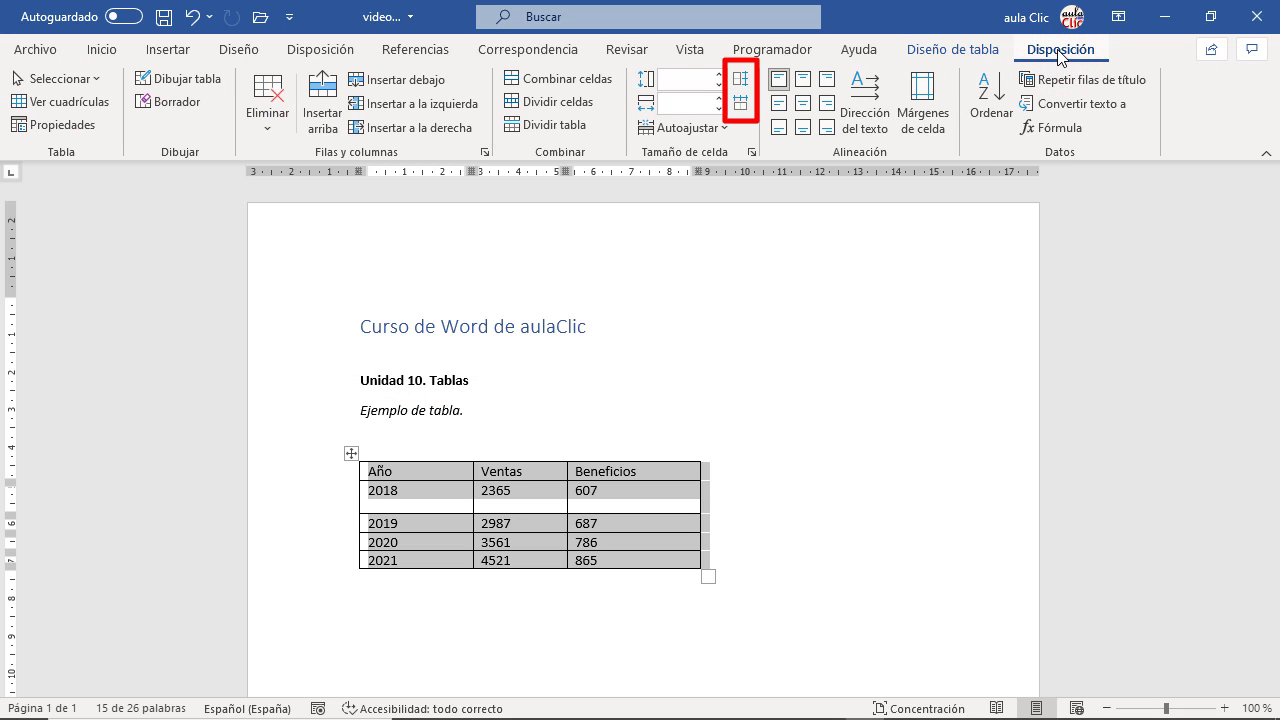
pyautogui.click(742, 104)
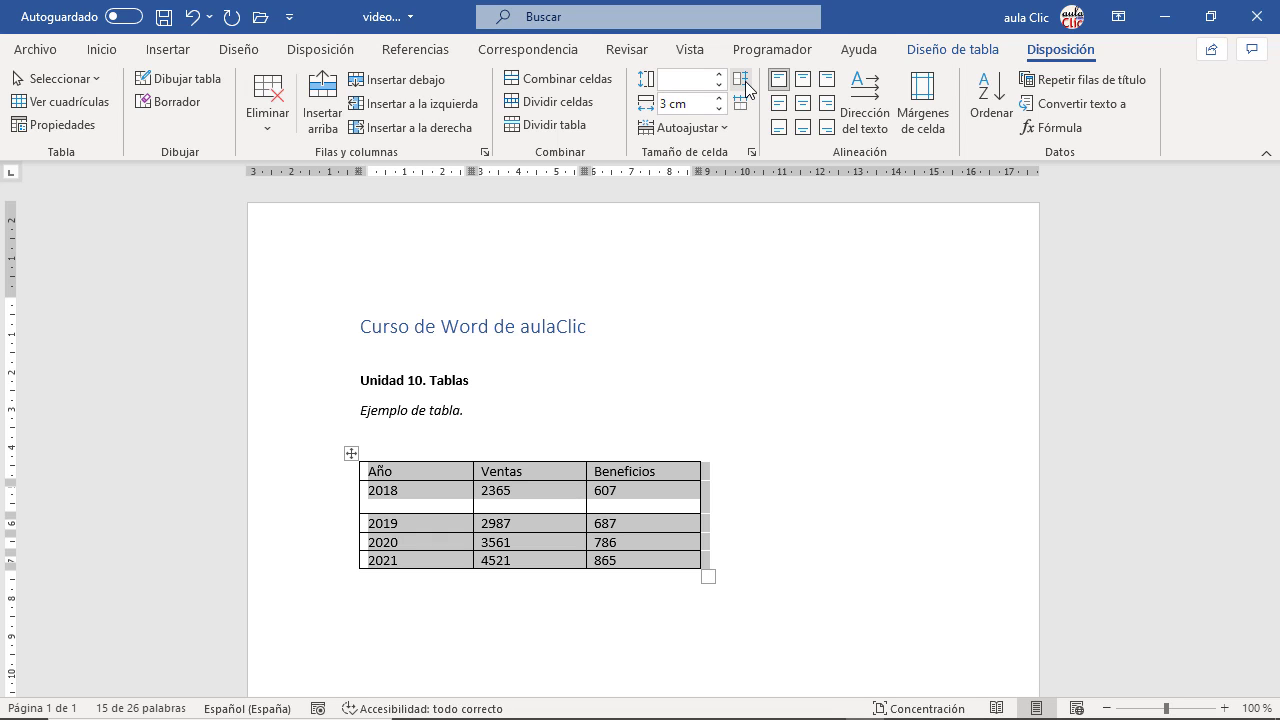
pyautogui.click(745, 81)
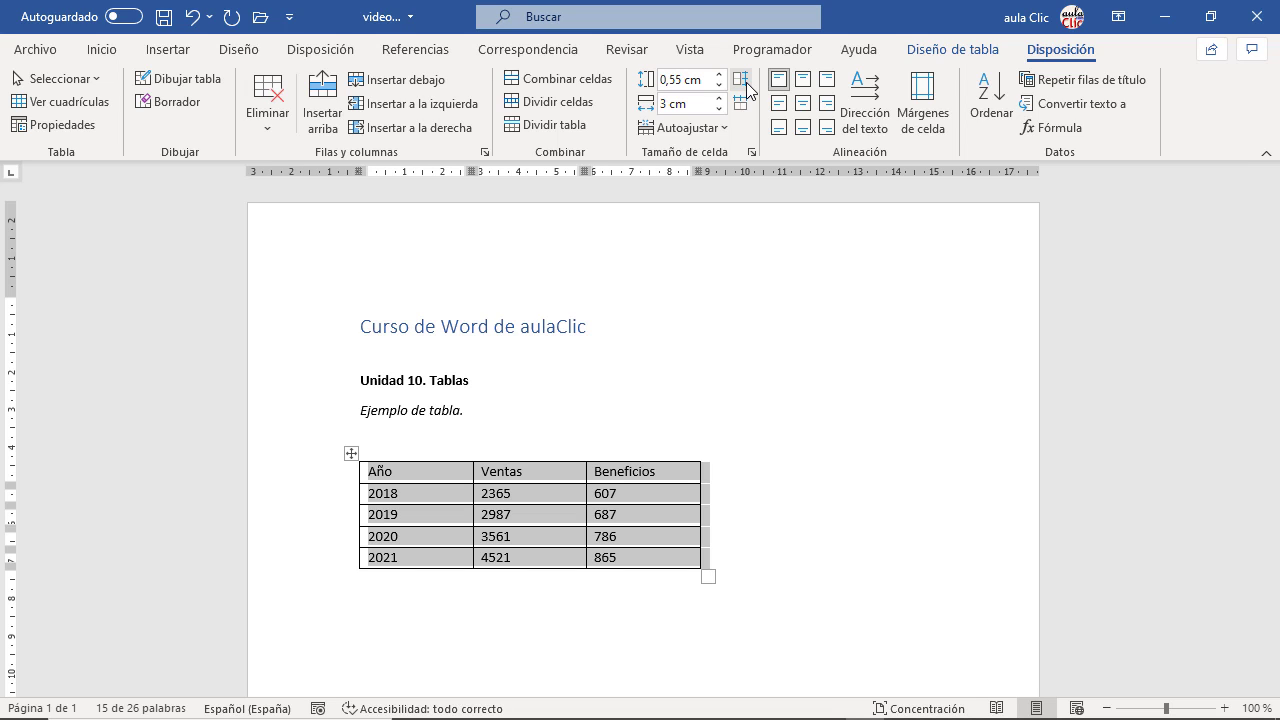
# Convert the table back to plain text, using tabs as the separator
pyautogui.click(1047, 106)
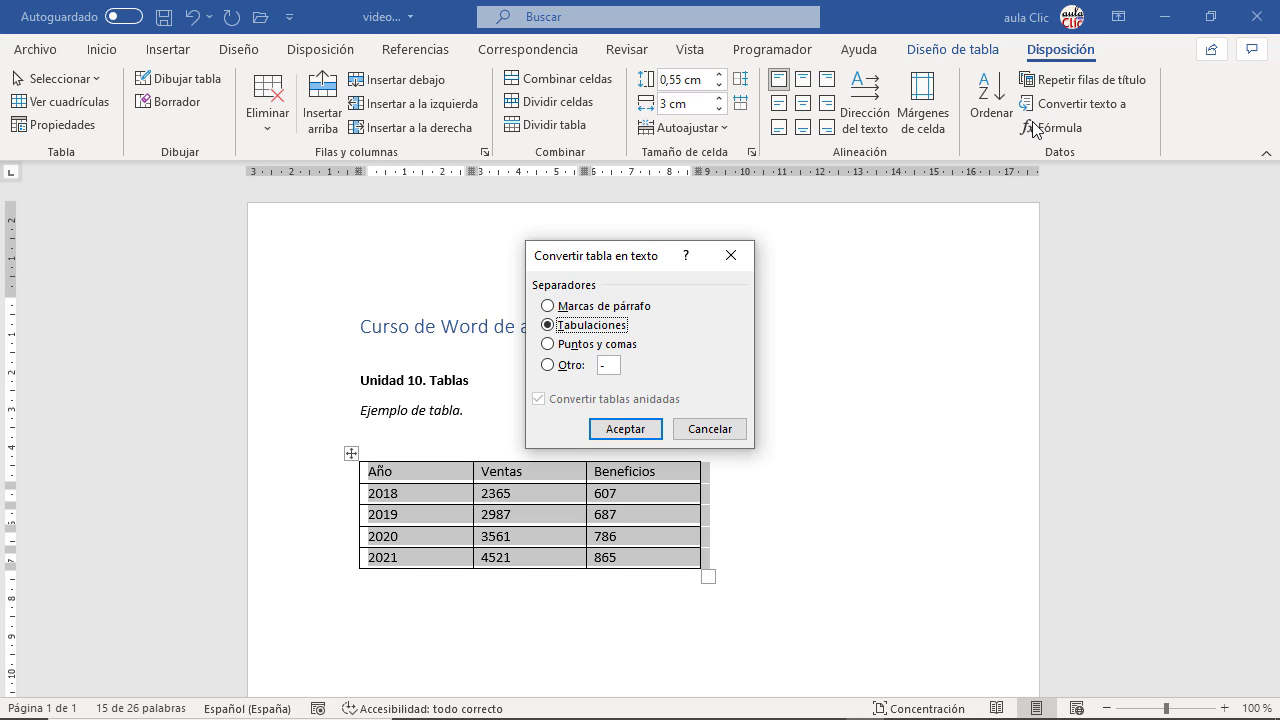
pyautogui.click(626, 430)
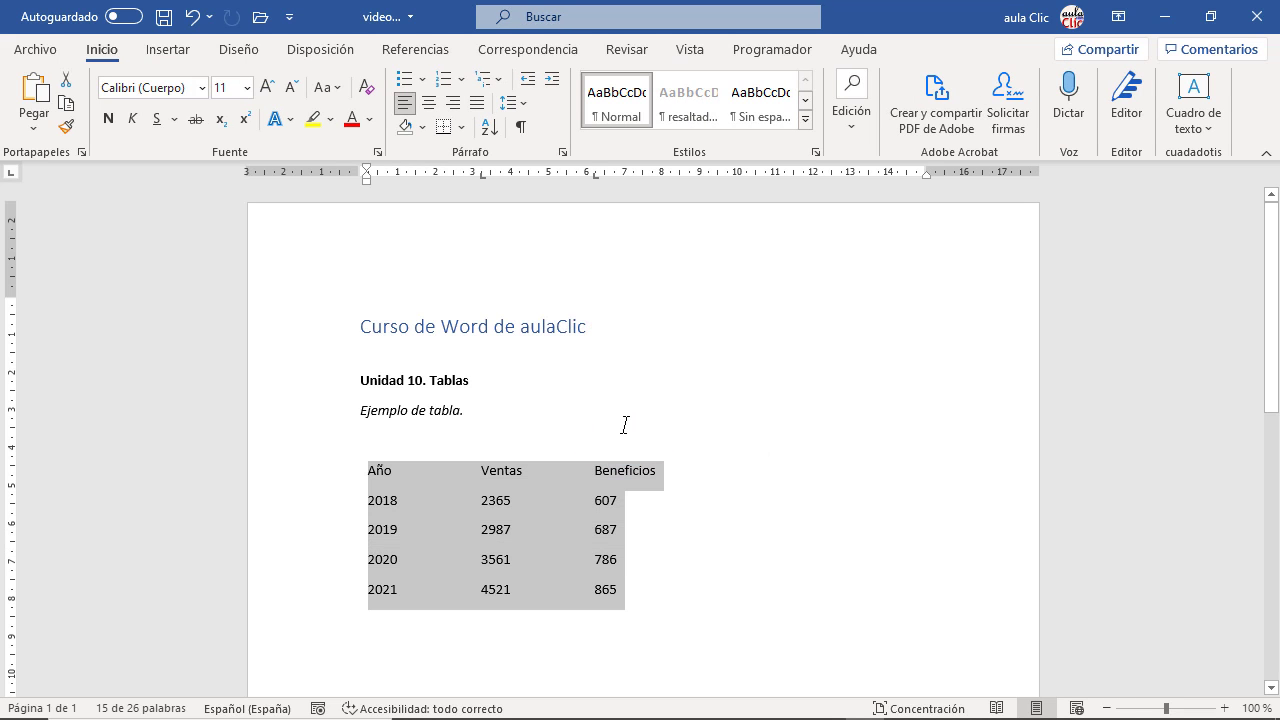
# Show the formatting marks to check the tabs between the values, hide them again, and undo the table-to-text conversion
pyautogui.click(676, 515)
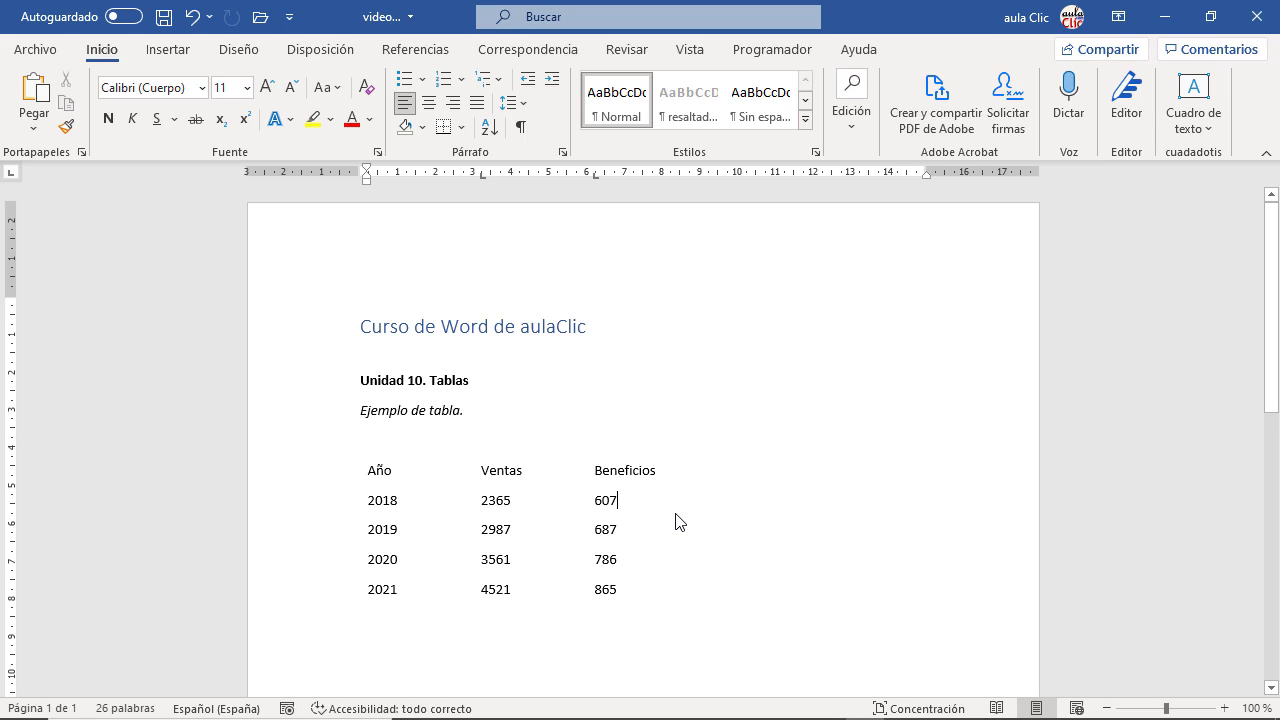
pyautogui.click(520, 127)
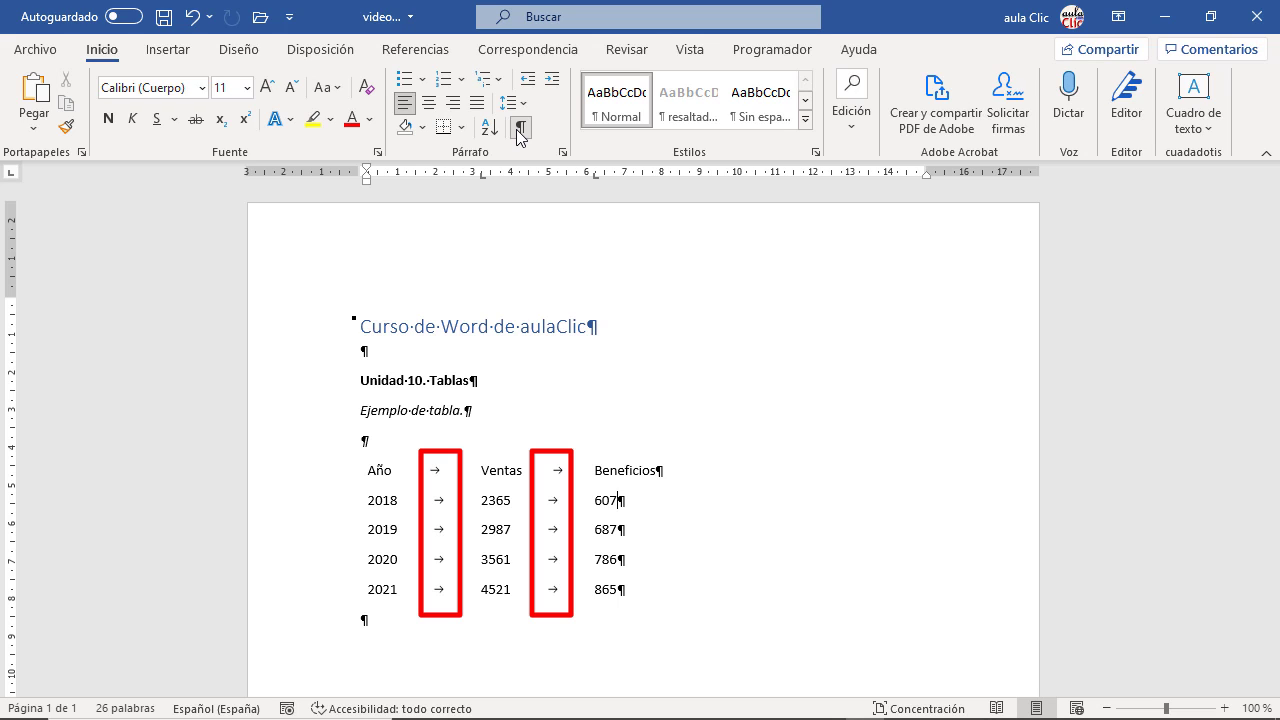
pyautogui.click(519, 128)
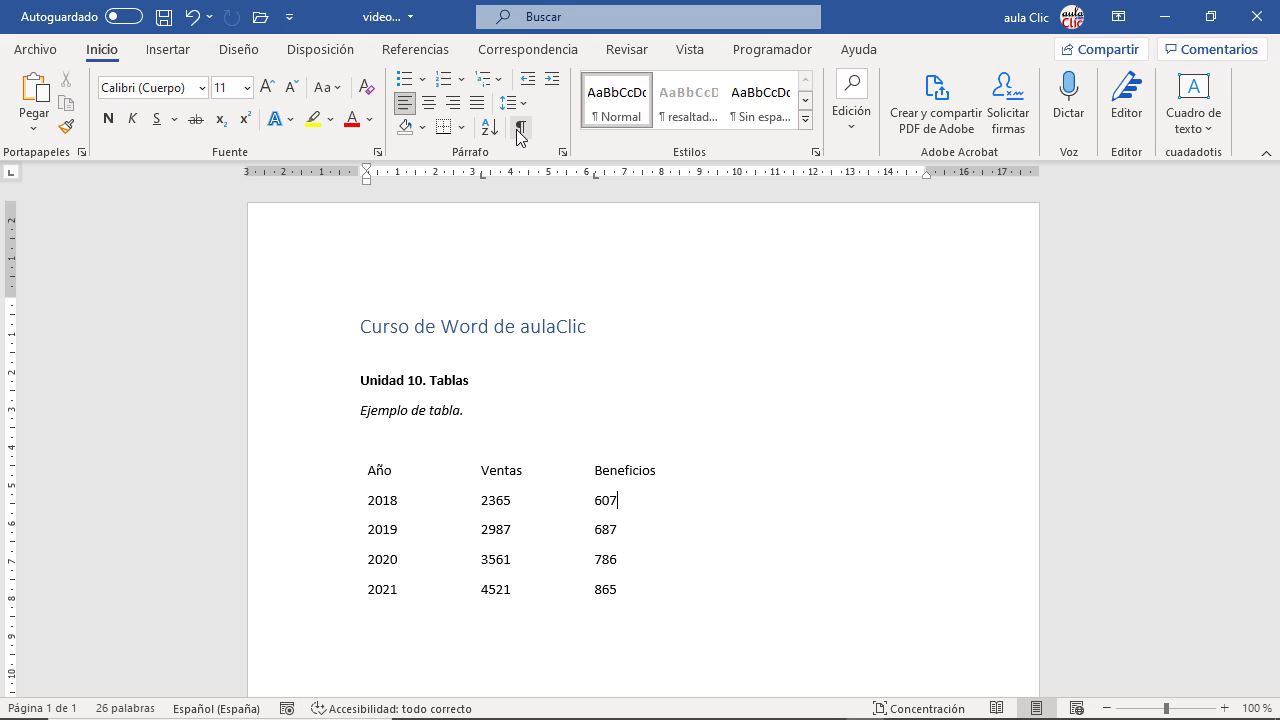
pyautogui.click(192, 16)
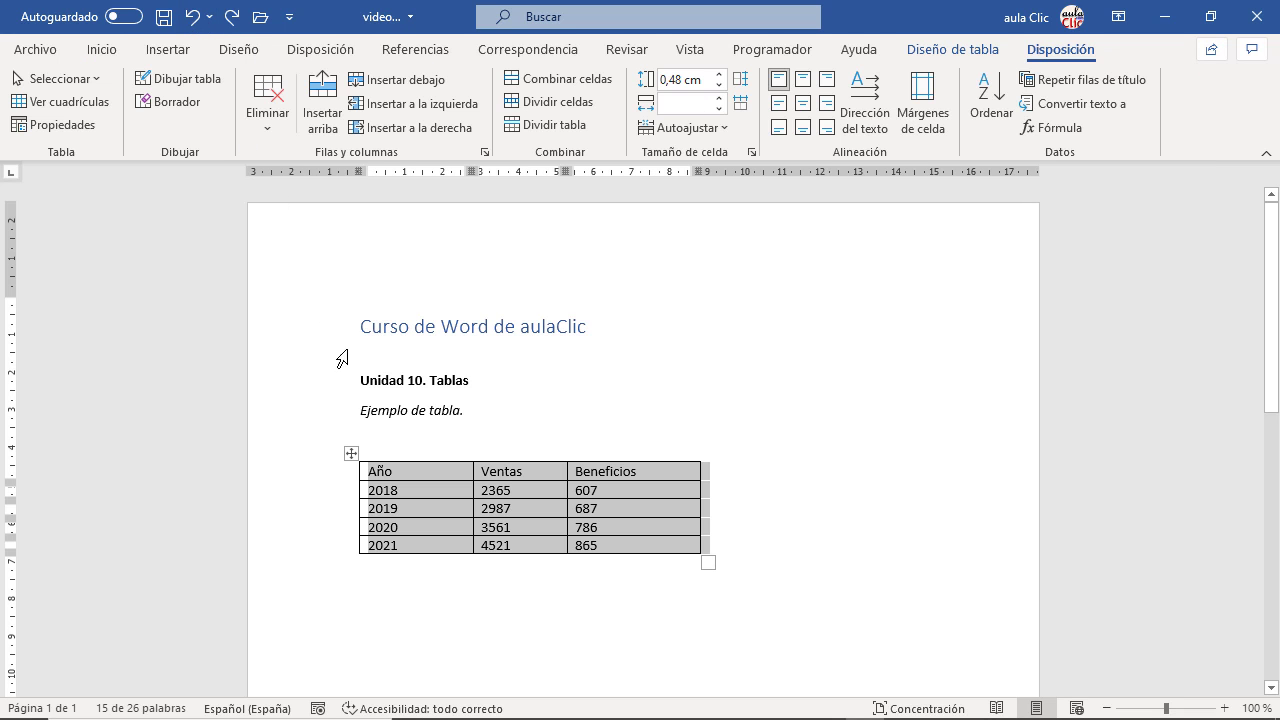
# Sort the table by the Año column as numbers in descending order, keeping the header row
pyautogui.click(423, 459)
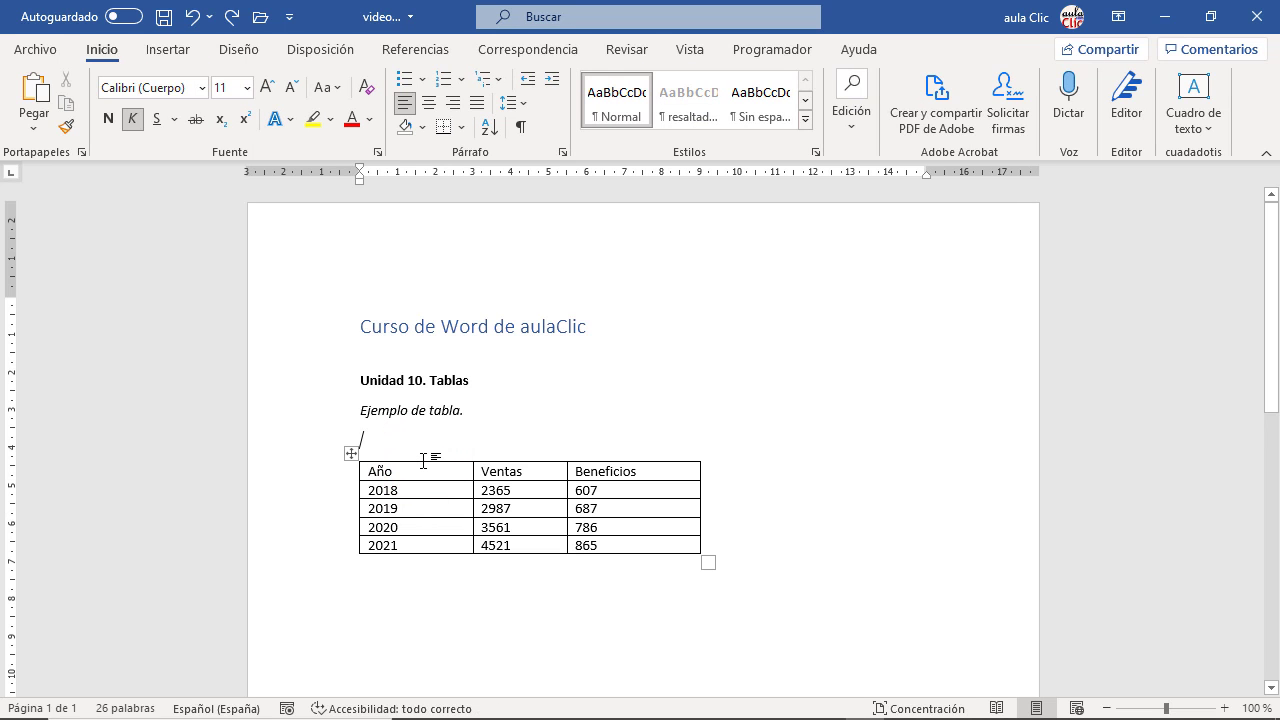
pyautogui.click(424, 458)
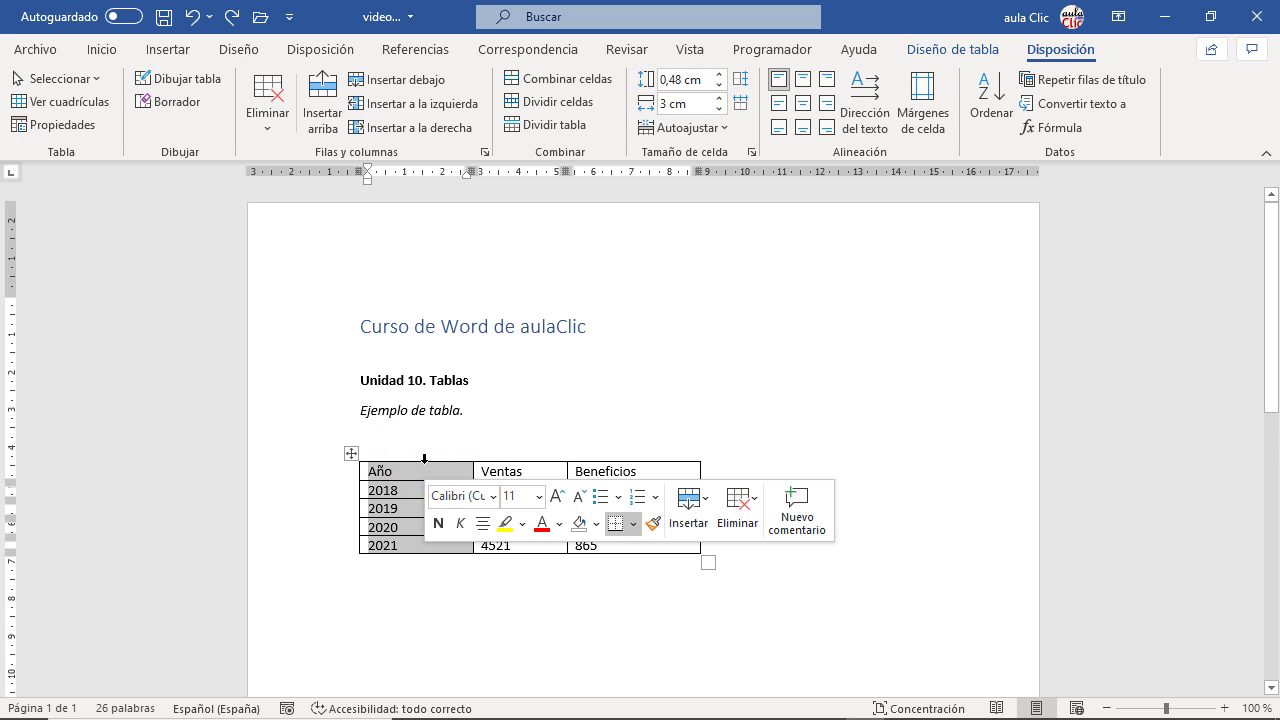
pyautogui.click(989, 108)
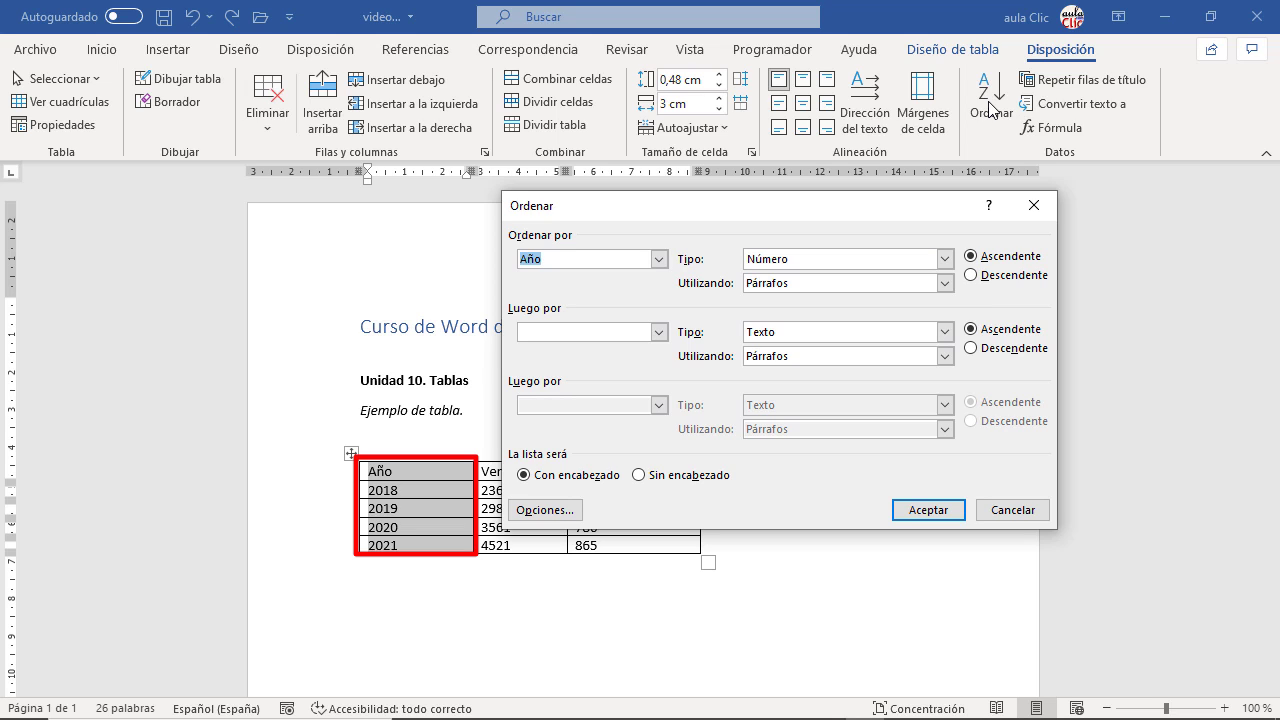
pyautogui.click(969, 277)
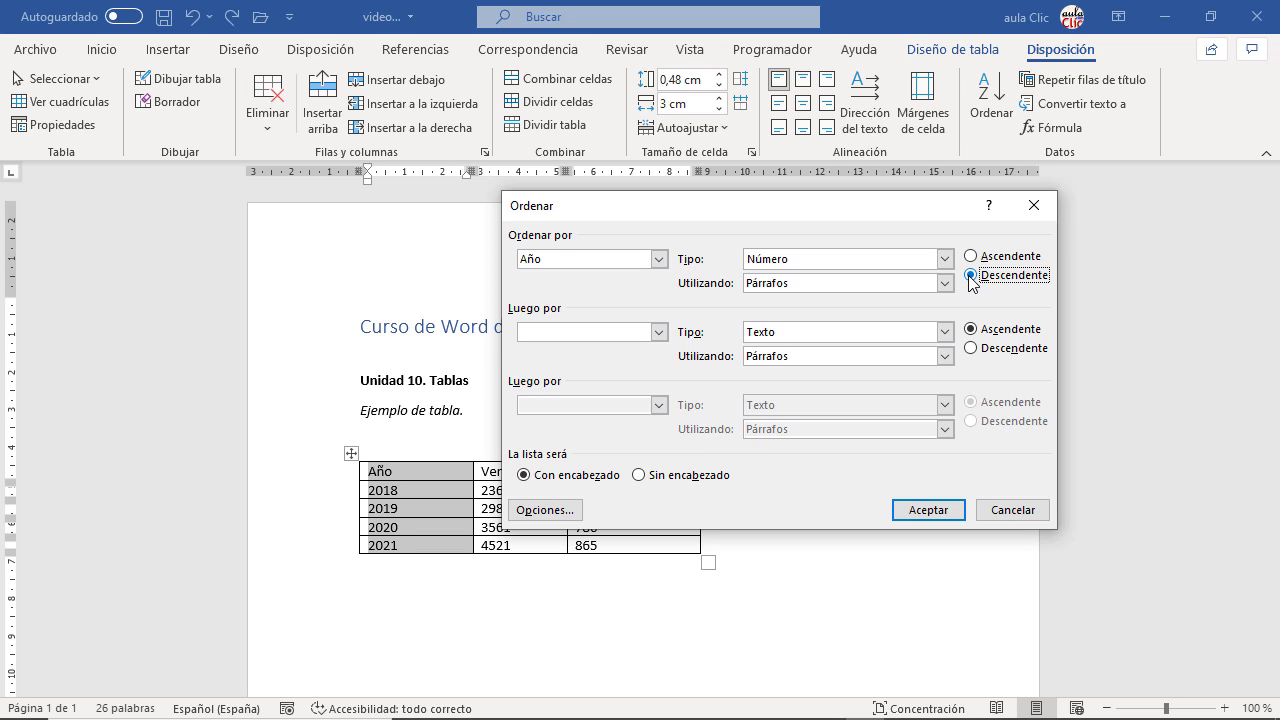
pyautogui.click(928, 510)
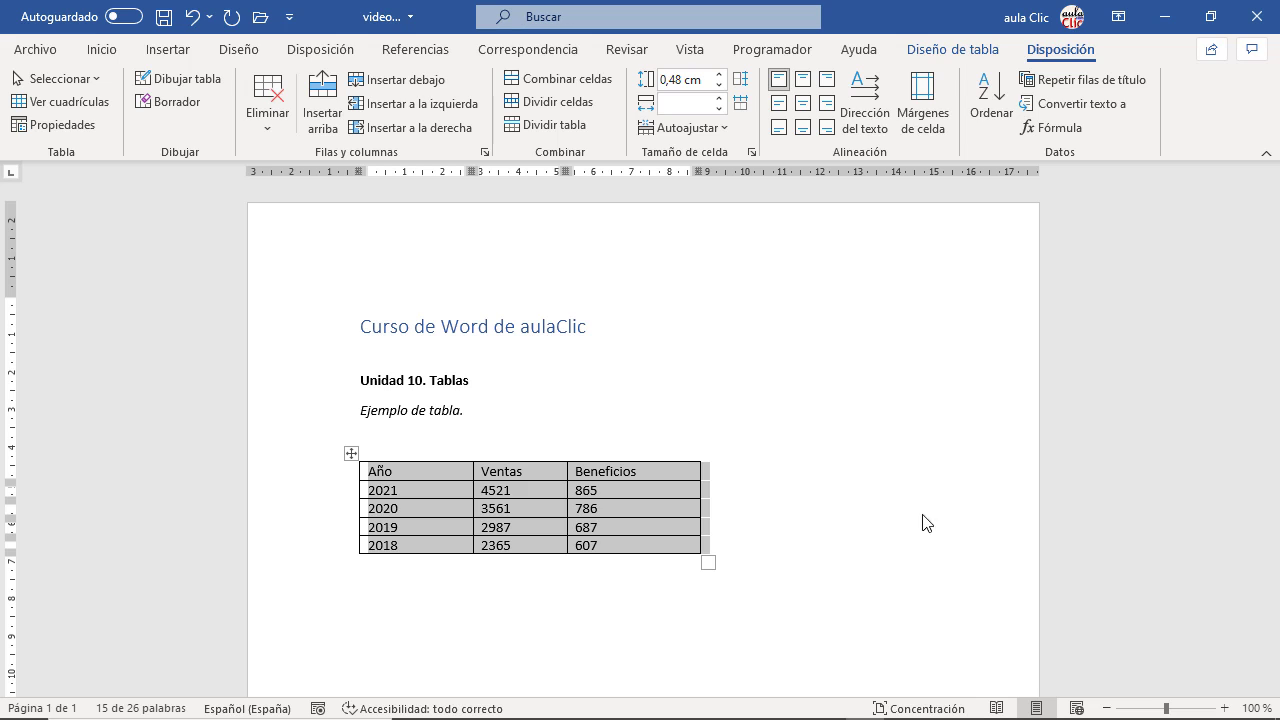
# Add a new row at the end of the table and label its first cell Totales
pyautogui.click(686, 549)
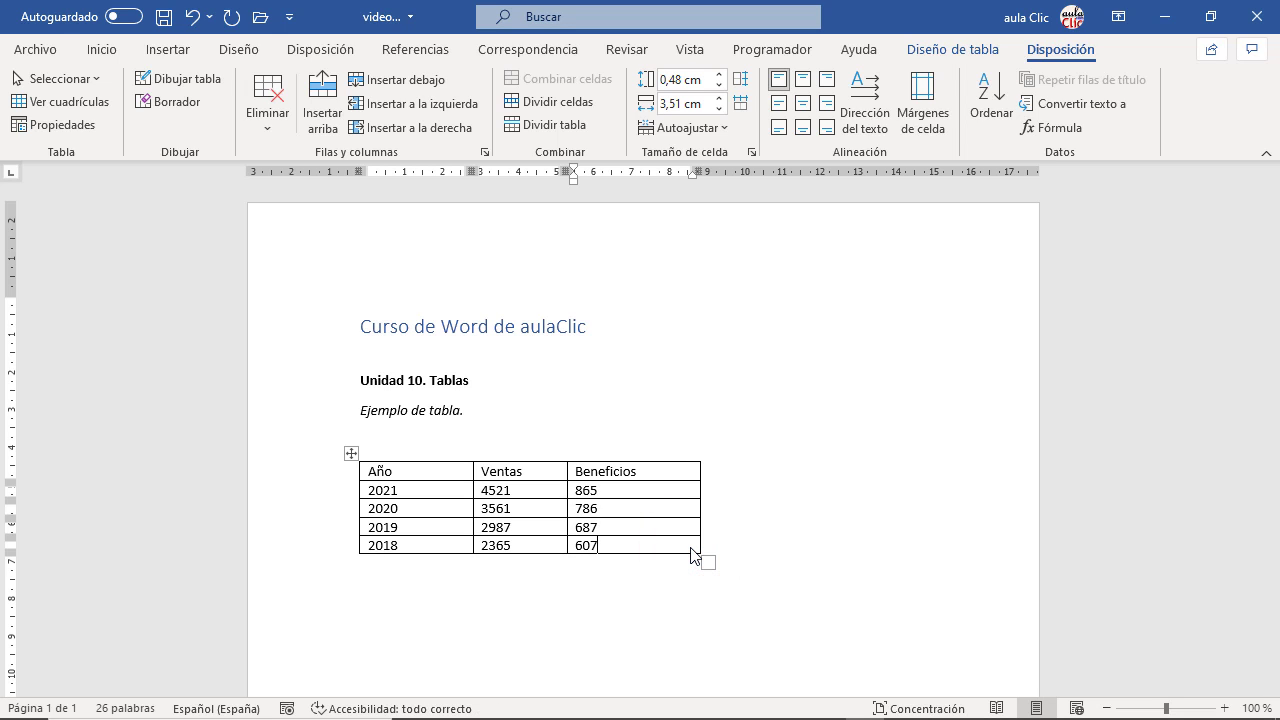
pyautogui.press('Tab')
pyautogui.write('Tot')
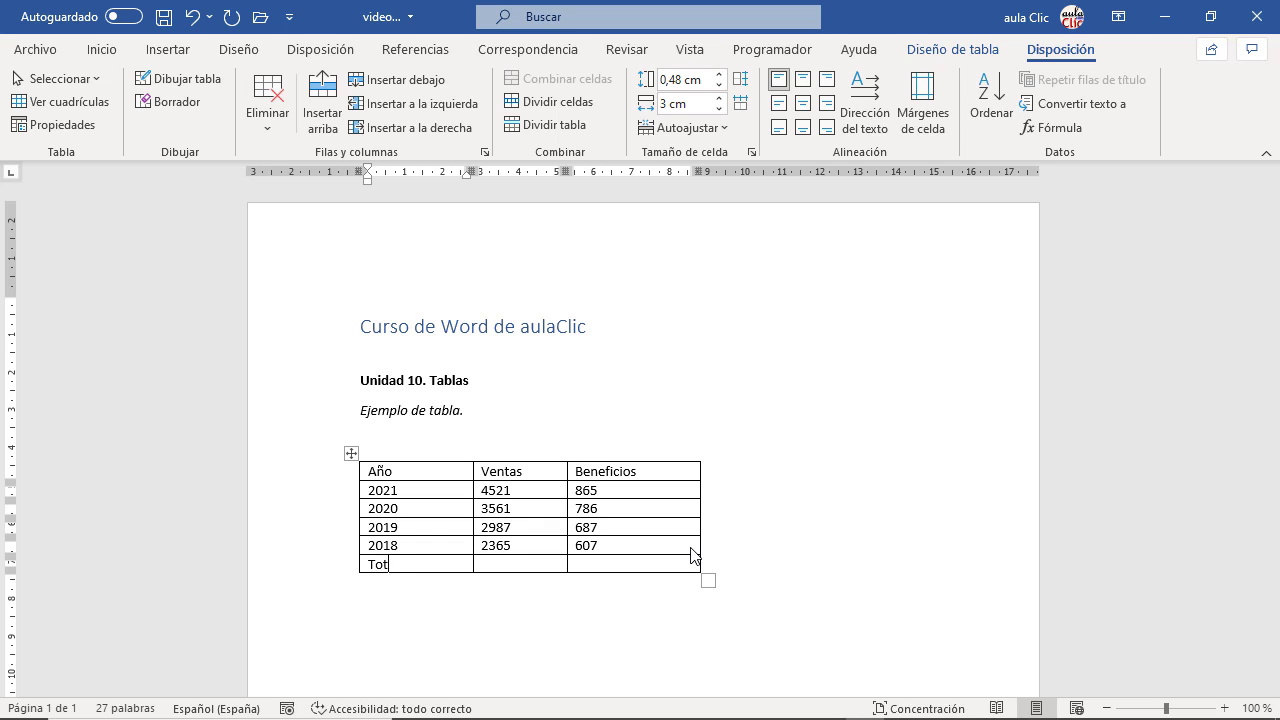
pyautogui.write('ales')
# Insert the formula =SUM(ABOVE) in the Ventas cell of the Totales row, without a number format
pyautogui.click(545, 563)
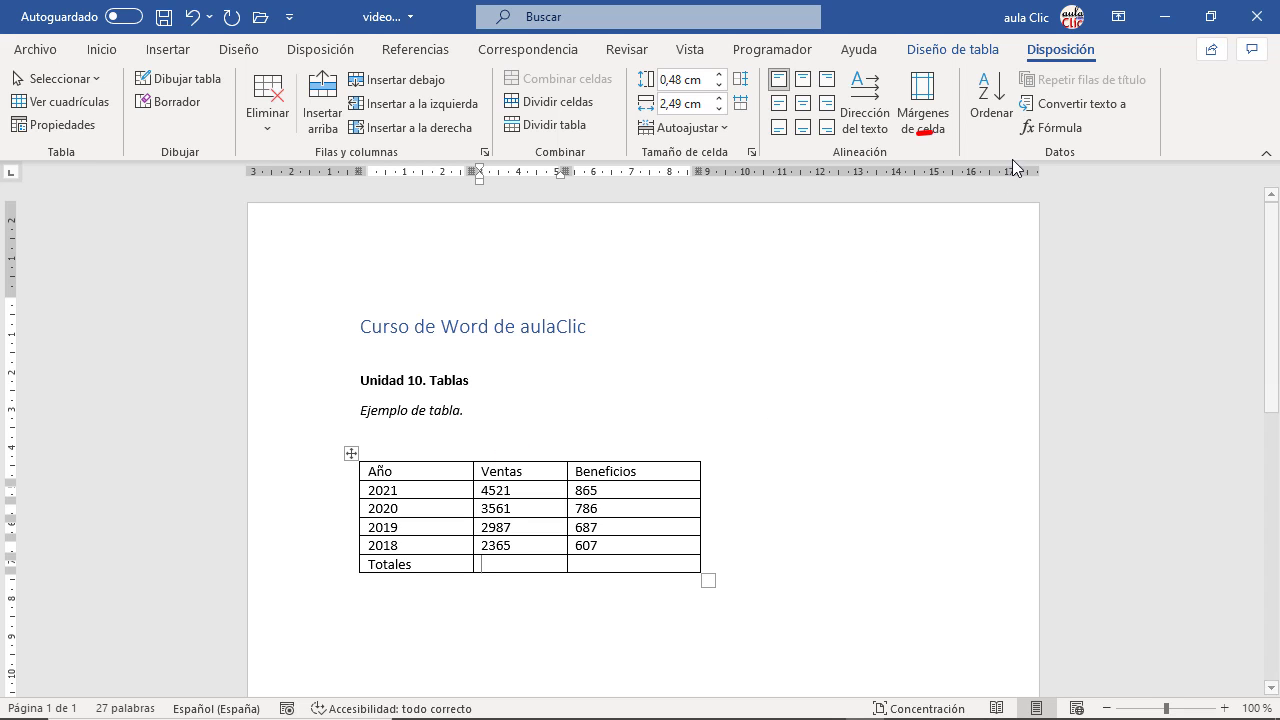
pyautogui.click(1048, 127)
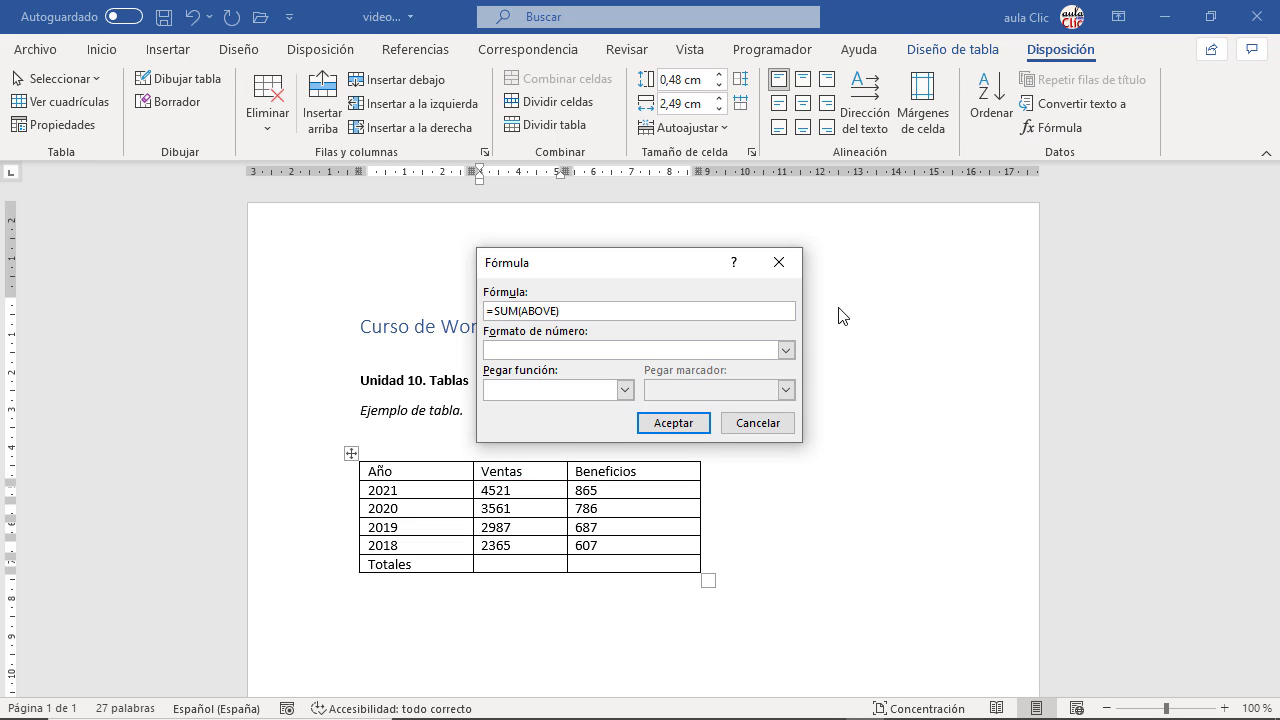
pyautogui.click(786, 350)
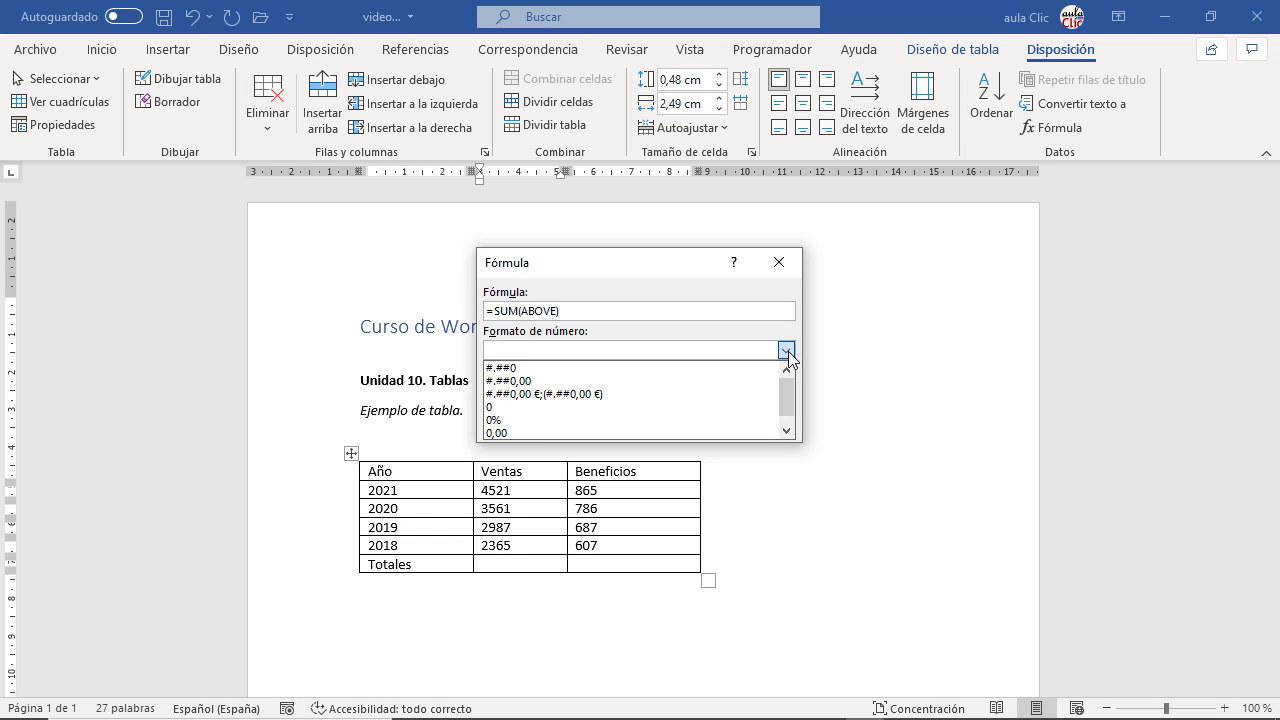
pyautogui.click(786, 350)
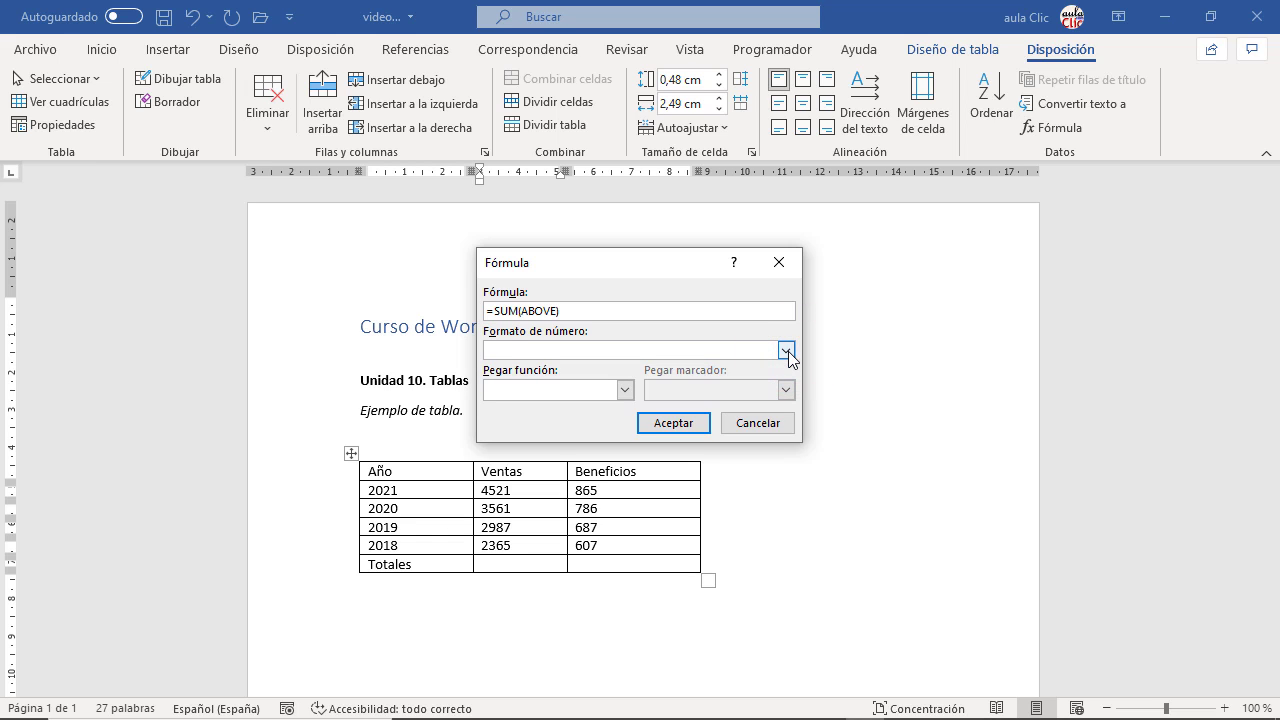
pyautogui.click(673, 423)
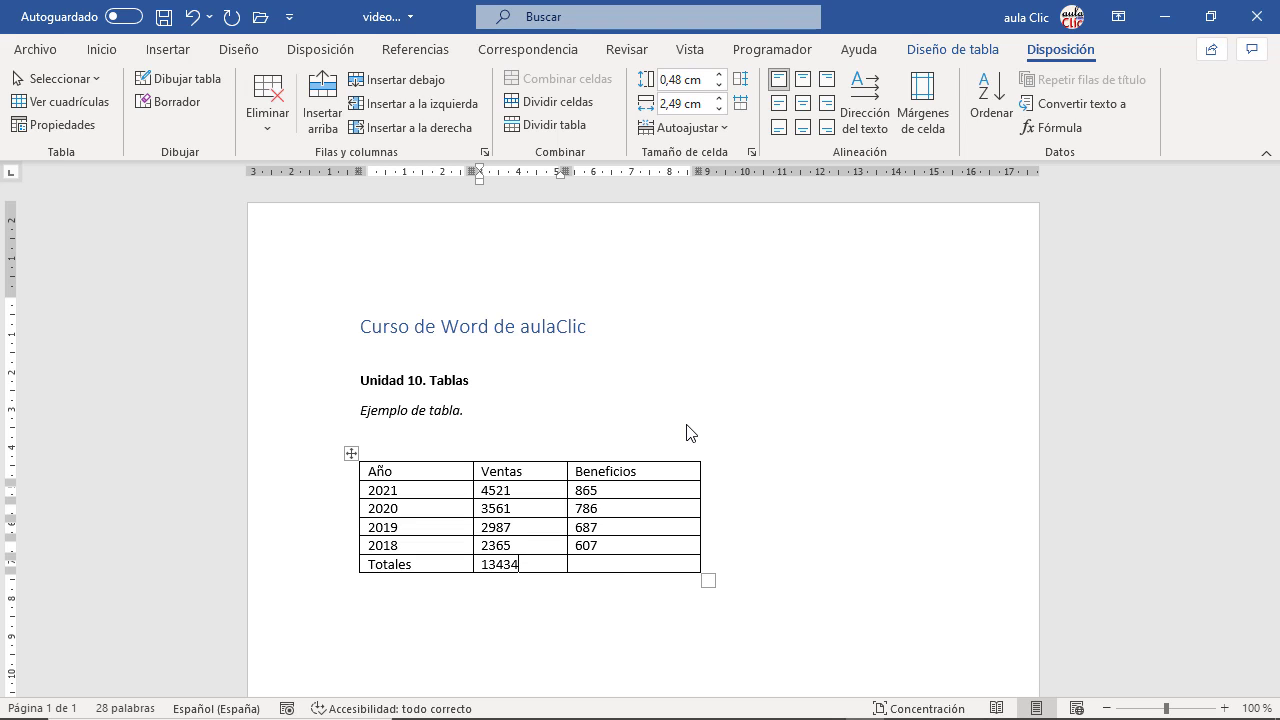
# Insert the formula =AVERAGE(c3:c5) in the Beneficios cell of the Totales row, replacing the suggested sum
pyautogui.click(588, 568)
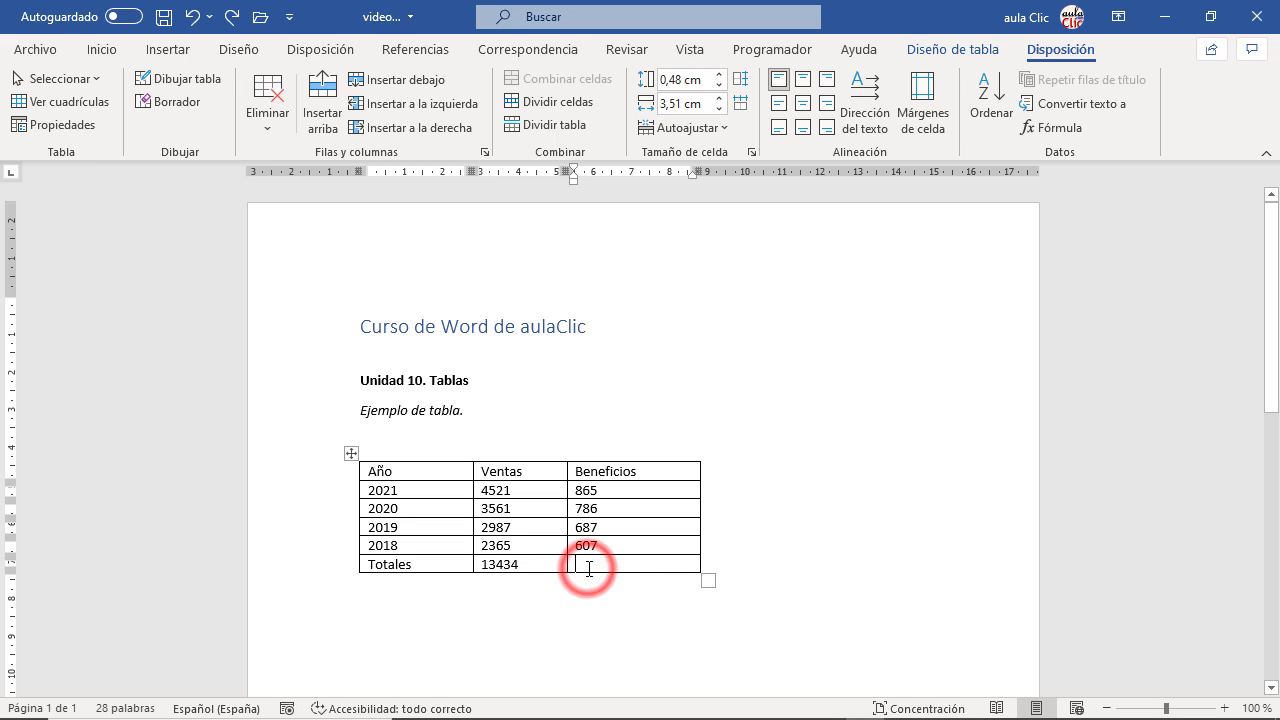
pyautogui.click(1045, 127)
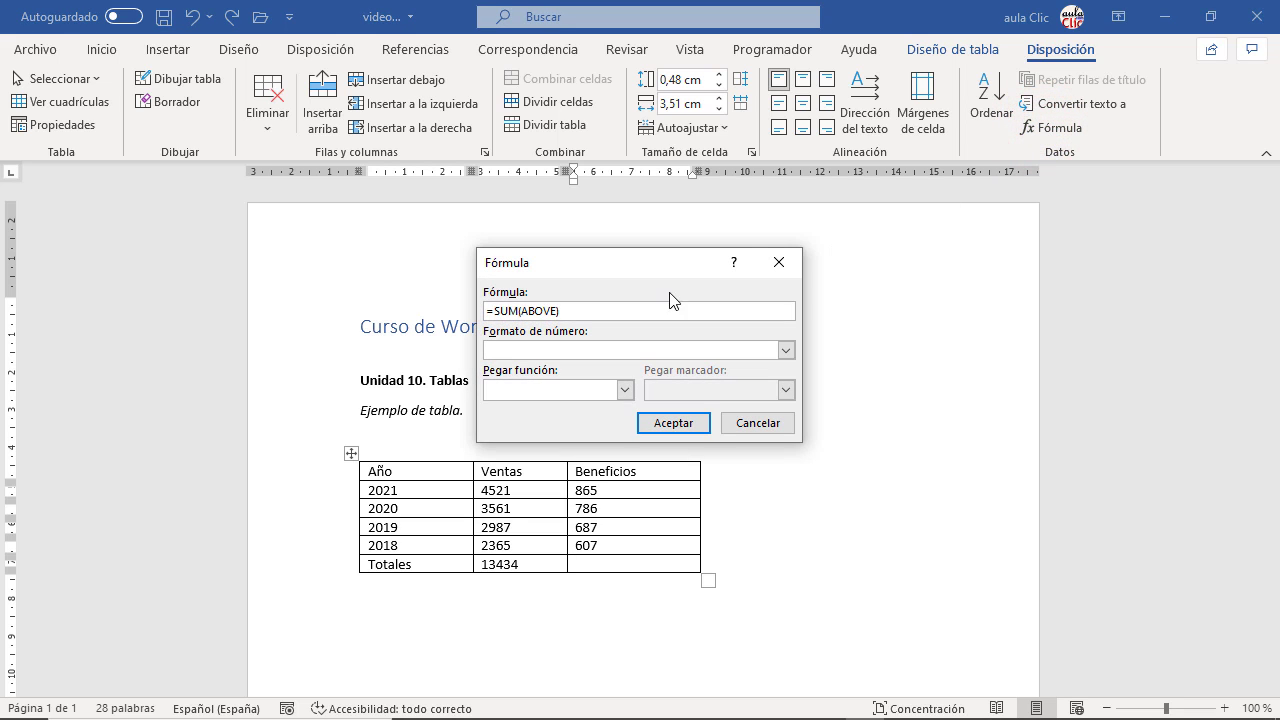
pyautogui.click(567, 311)
pyautogui.moveTo(546, 316); pyautogui.dragTo(499, 318)
pyautogui.moveTo(499, 318); pyautogui.dragTo(495, 307)
pyautogui.press('BackSpace')
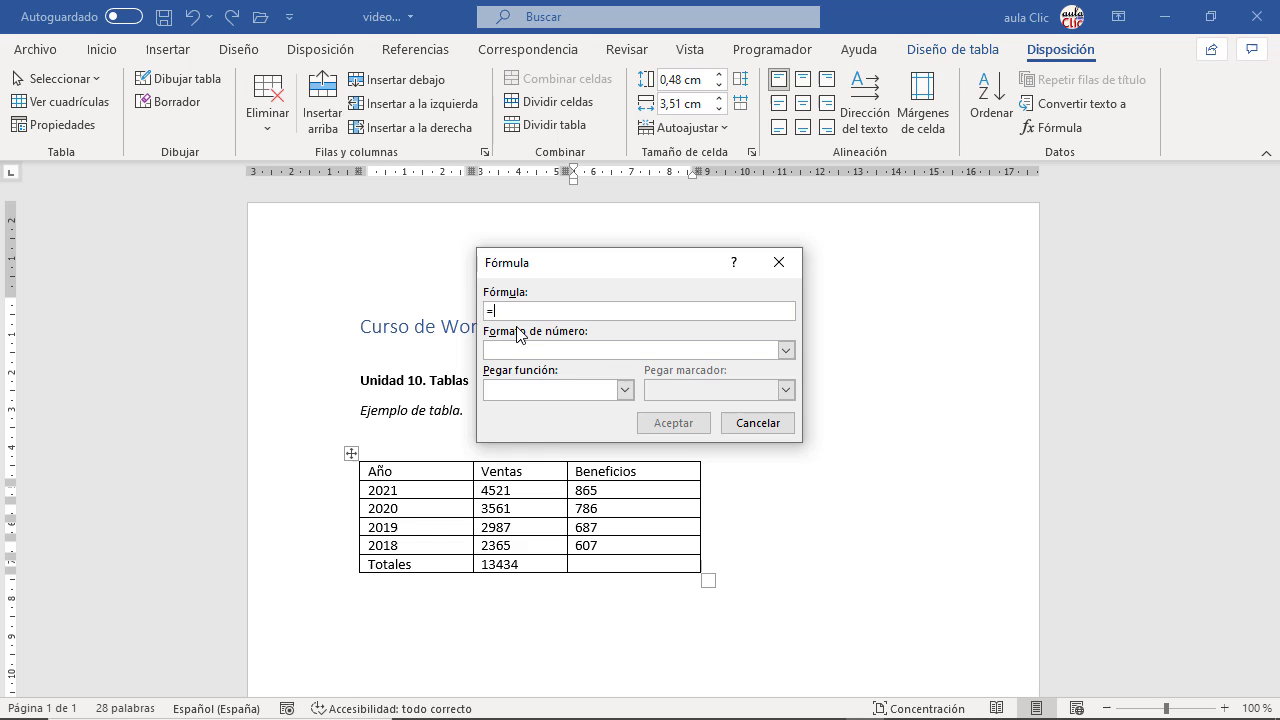
pyautogui.click(624, 389)
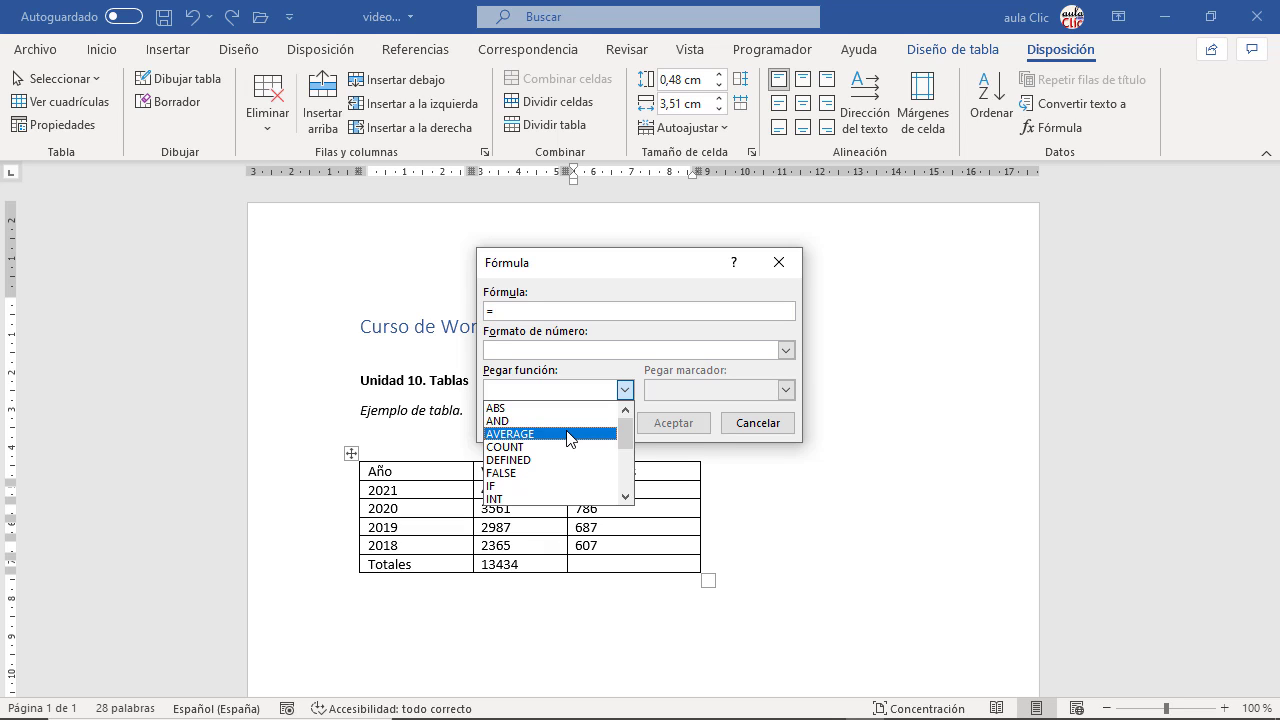
pyautogui.click(567, 434)
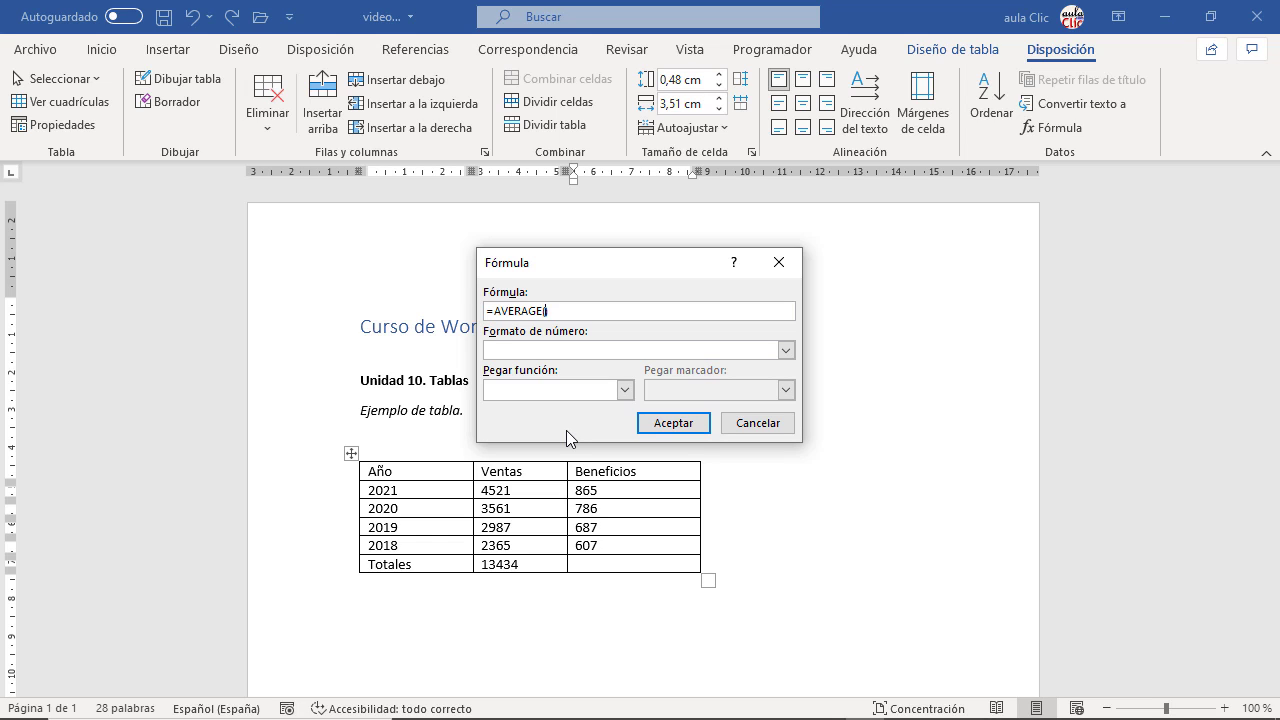
pyautogui.write('c3:')
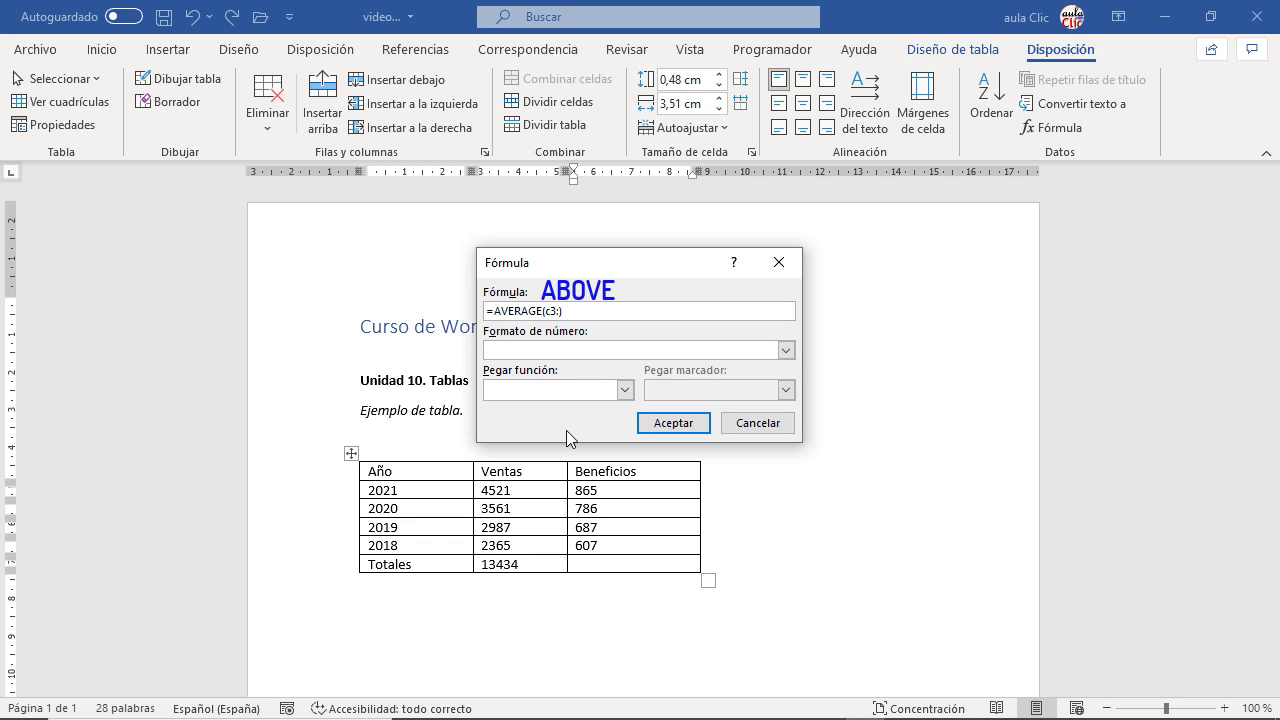
pyautogui.write('c5')
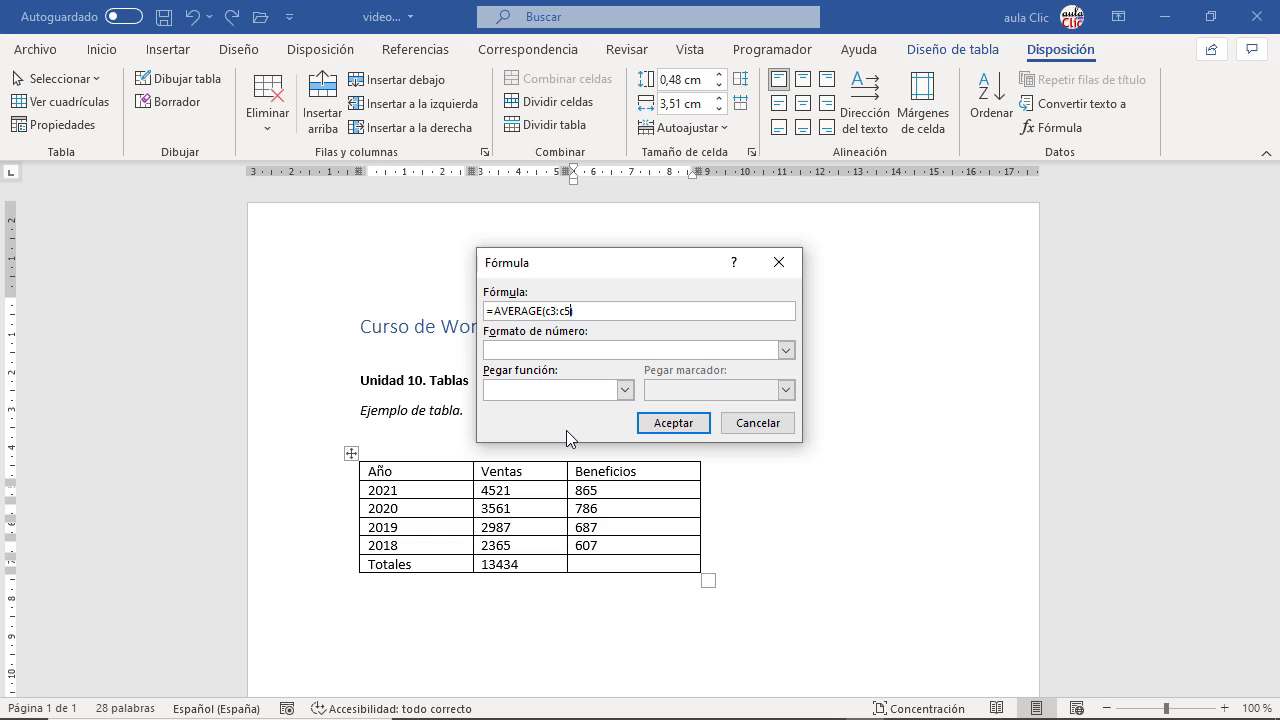
pyautogui.write(')')
pyautogui.click(683, 424)
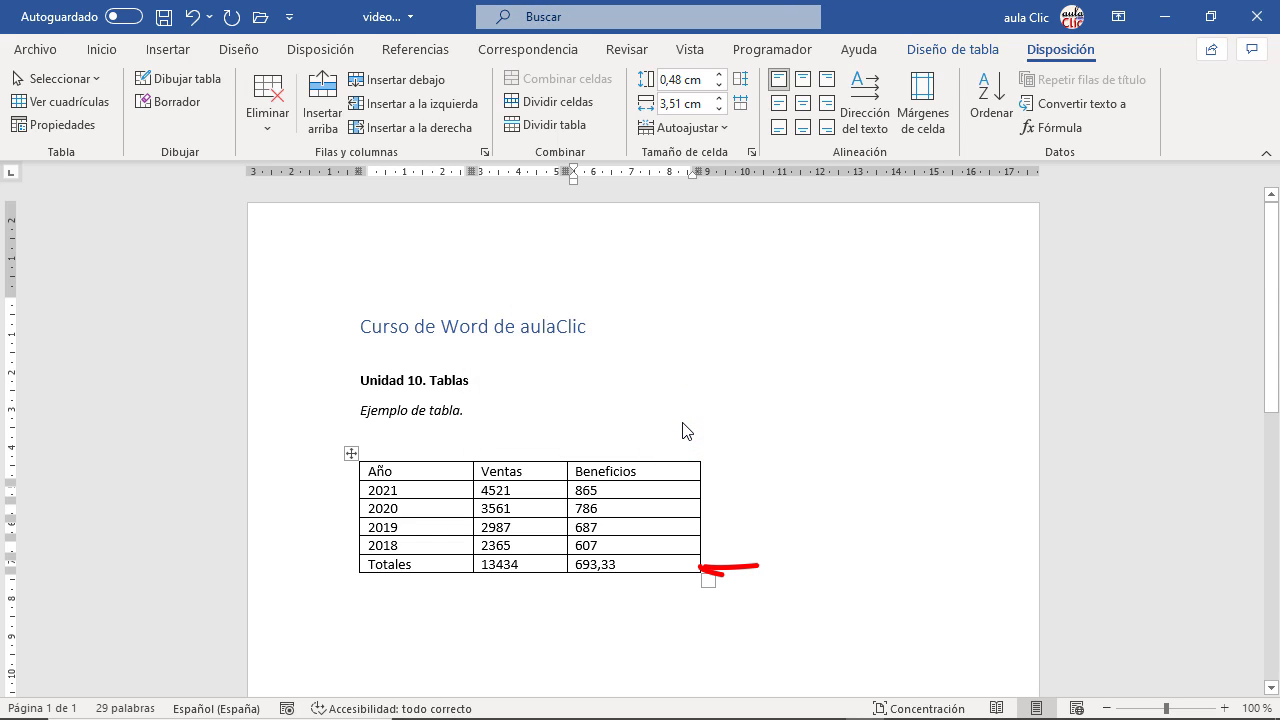